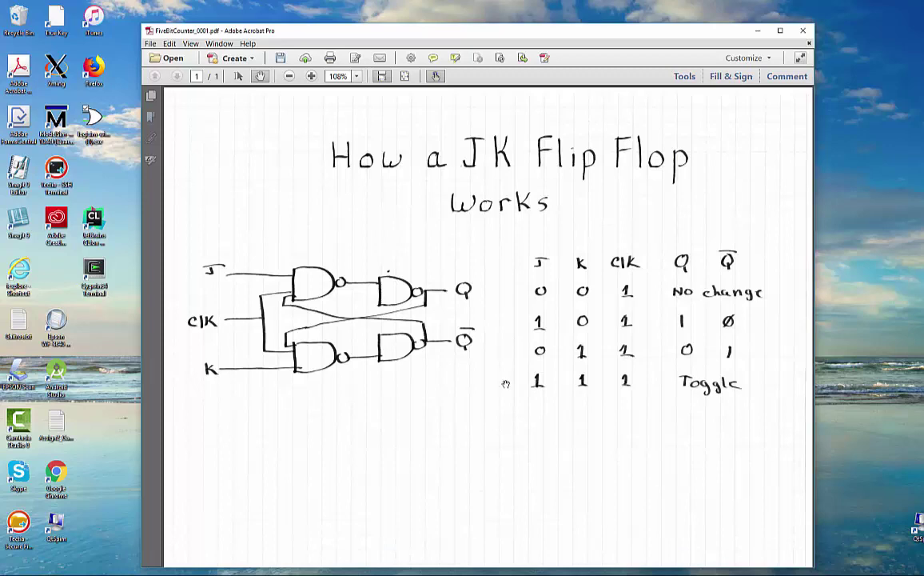
Step: Save and close the JK flip-flop drawing FiveBitCounter_0001.pdf, and bring up FiveBitCounter.pdf
{"action": "left_click", "coordinate": [805, 32]}
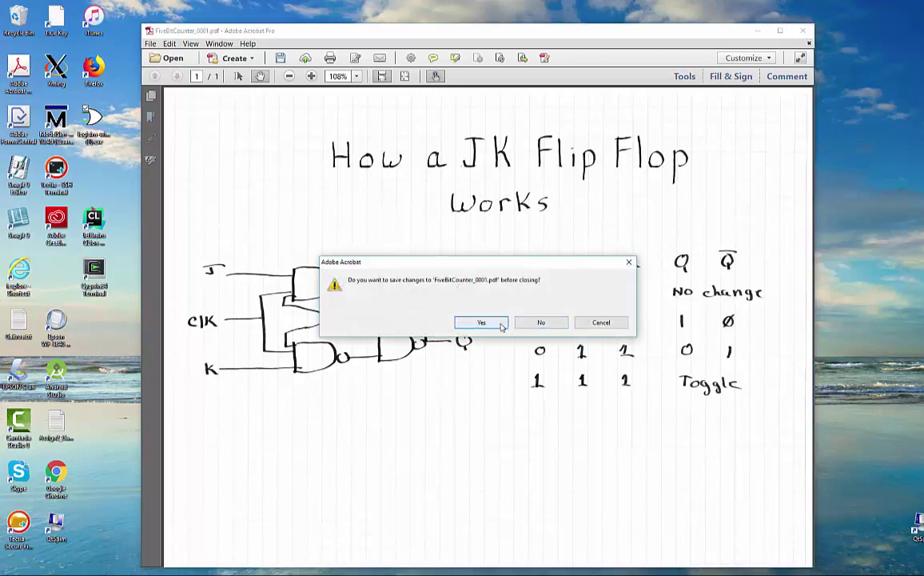
{"action": "left_click", "coordinate": [501, 325]}
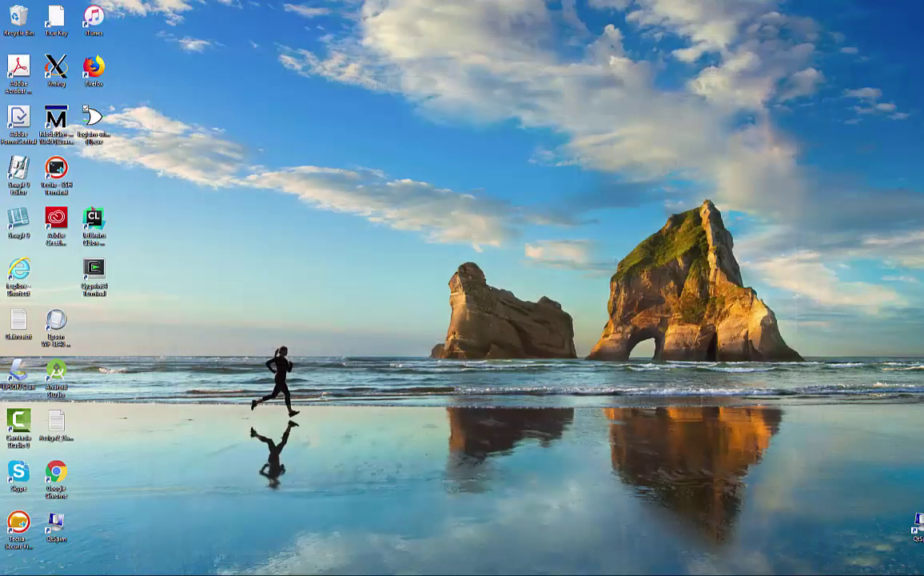
{"action": "mouse_move", "coordinate": [304, 570]}
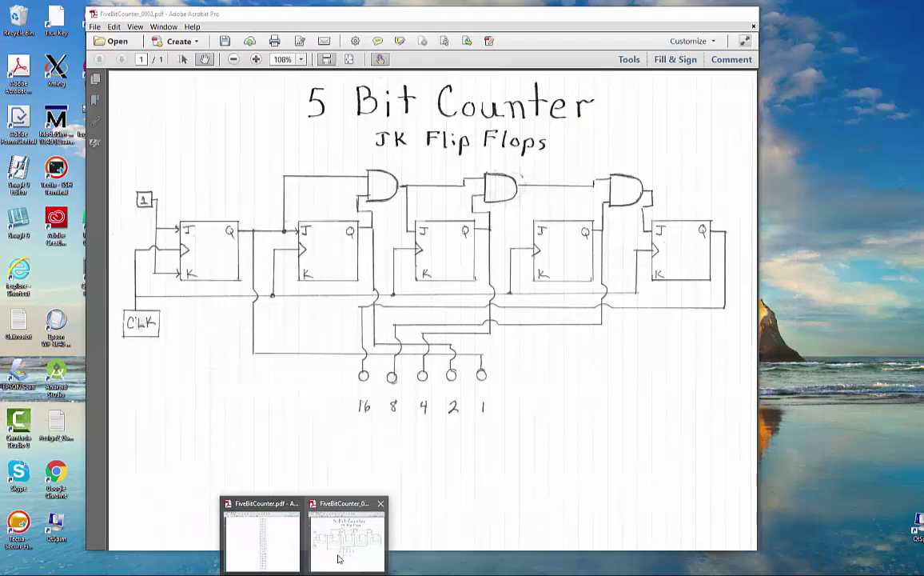
{"action": "left_click", "coordinate": [248, 535]}
Step: Read through the 5-bit binary counting sequence listed in FiveBitCounter.pdf
{"action": "scroll", "coordinate": [394, 266], "scroll_direction": "up", "scroll_amount": 2}
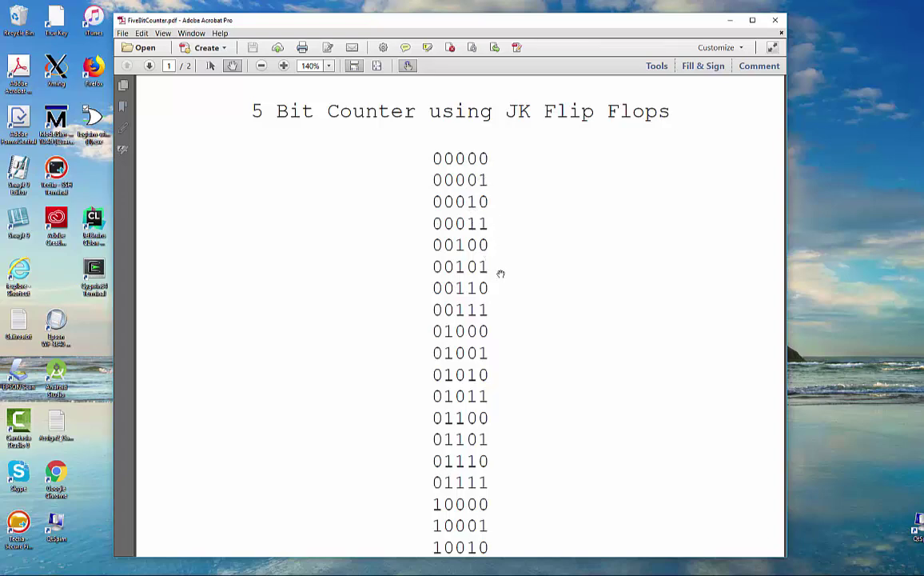
{"action": "scroll", "coordinate": [473, 224], "scroll_direction": "down", "scroll_amount": 1}
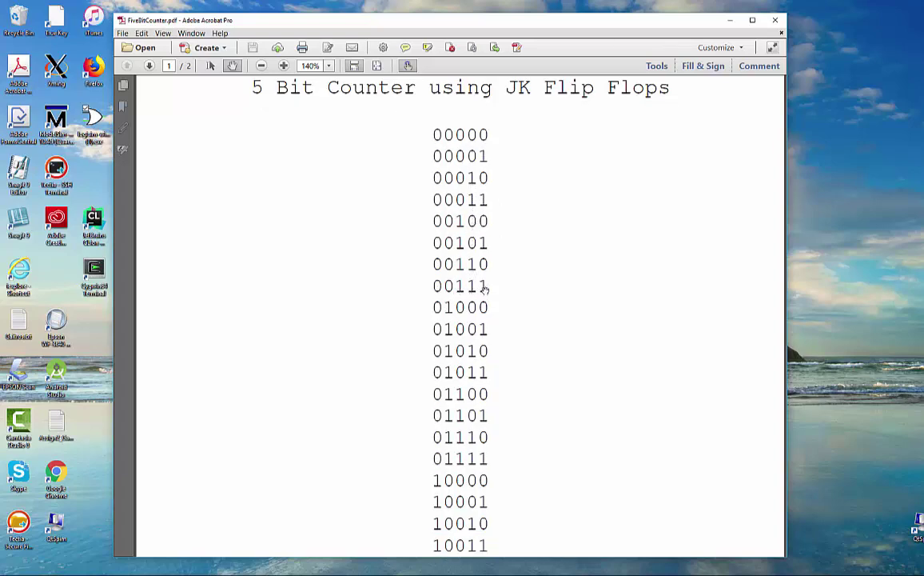
{"action": "scroll", "coordinate": [472, 290], "scroll_direction": "down", "scroll_amount": 2}
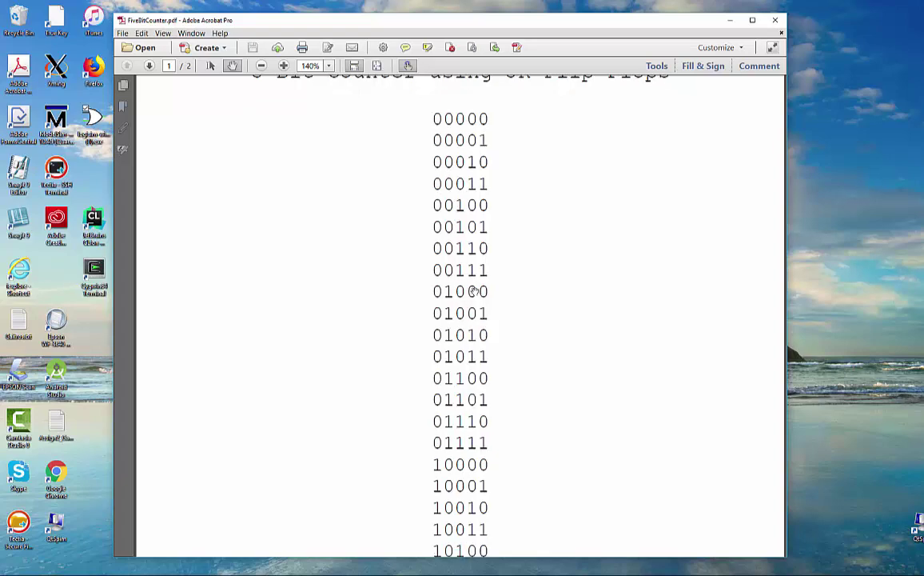
{"action": "scroll", "coordinate": [475, 298], "scroll_direction": "down", "scroll_amount": 1}
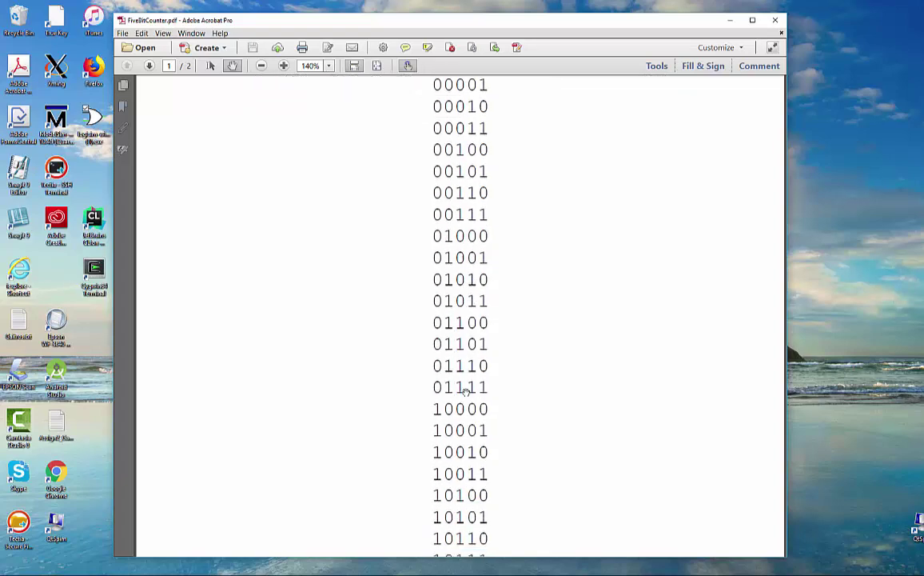
{"action": "scroll", "coordinate": [464, 390], "scroll_direction": "down", "scroll_amount": 2}
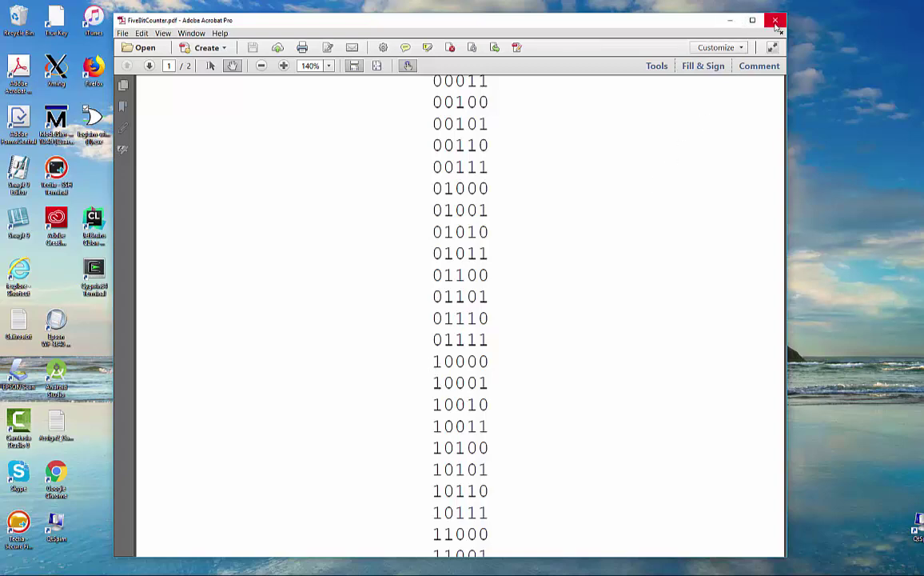
Step: Put away both 5-bit counter PDFs and switch to the circuit open in Logisim
{"action": "left_click", "coordinate": [776, 21]}
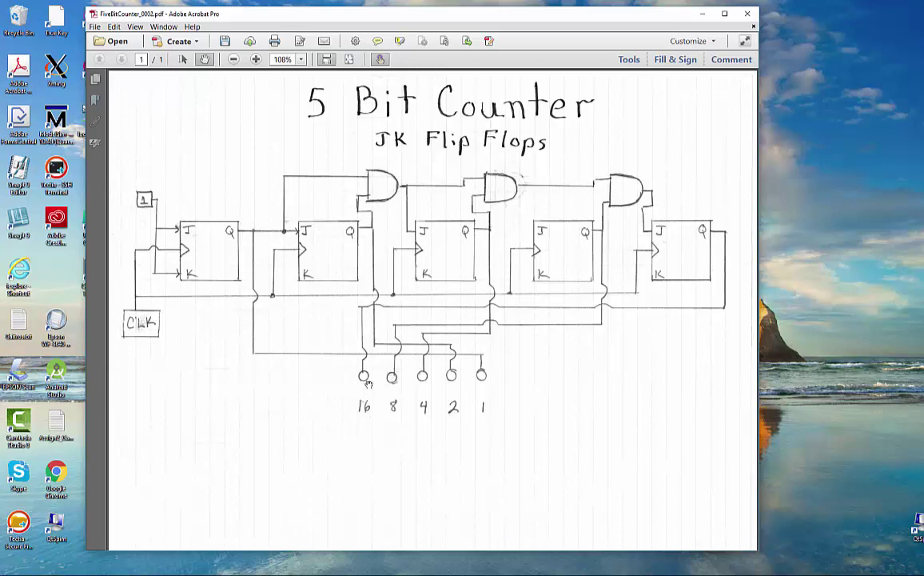
{"action": "left_click", "coordinate": [704, 16]}
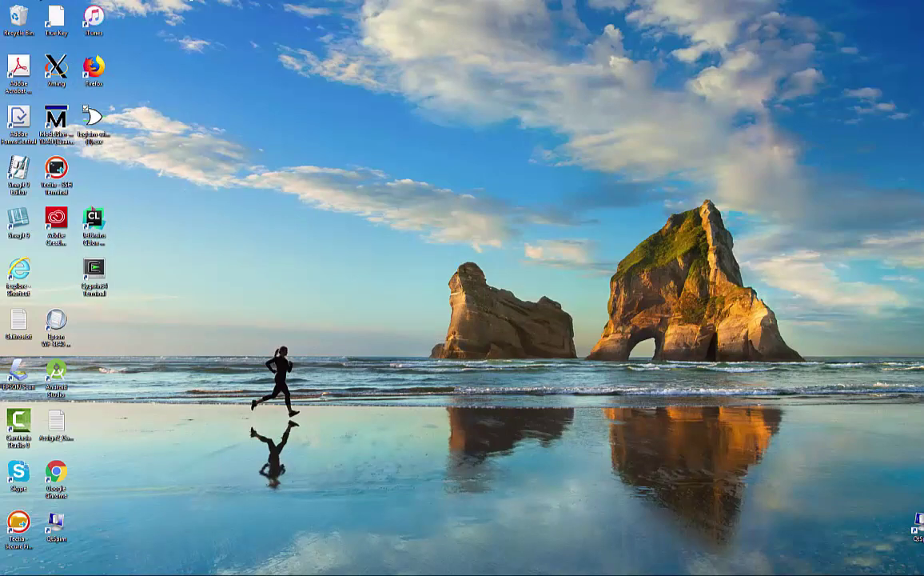
{"action": "key", "text": "alt+Tab"}
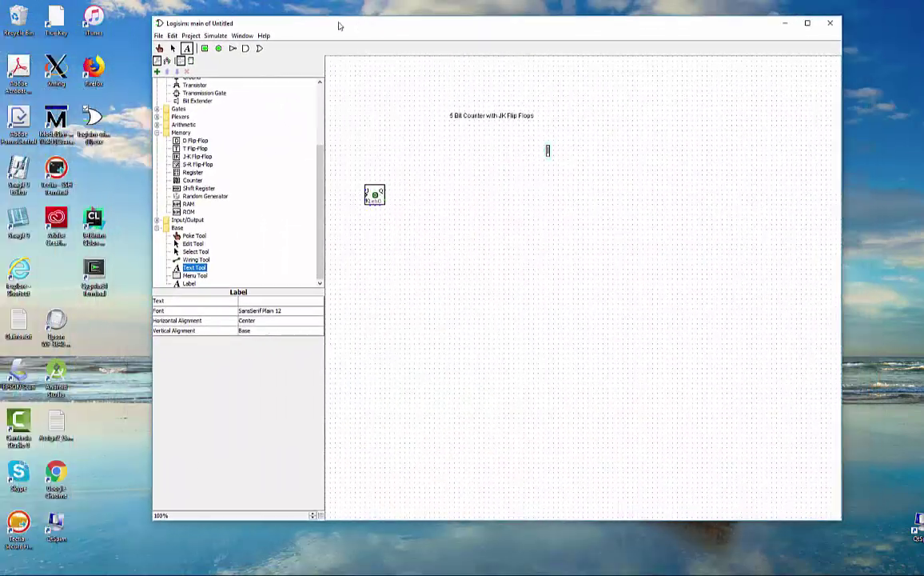
{"action": "left_click", "coordinate": [530, 160]}
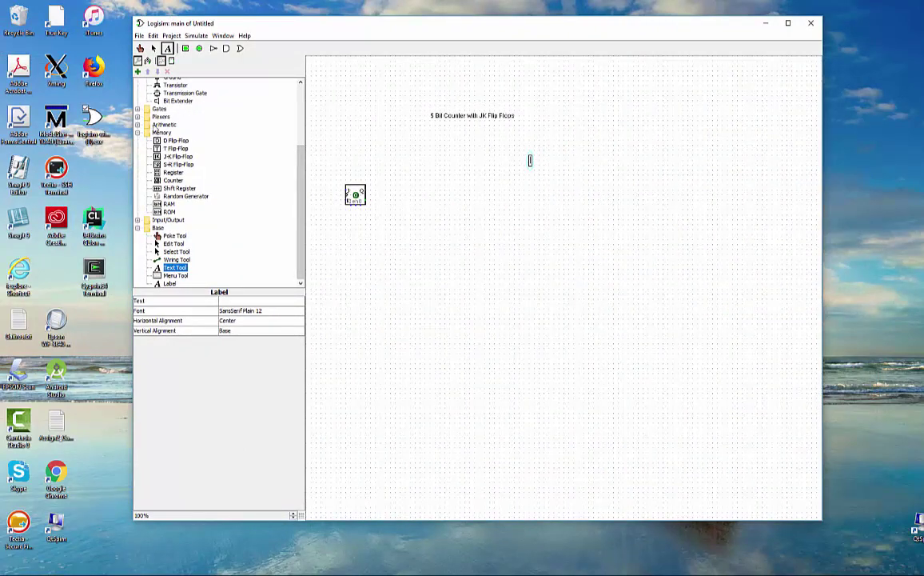
Step: Place a pin with Output set to Yes above the J-K flip-flop's input side and wire it to J and K
{"action": "scroll", "coordinate": [188, 171], "scroll_direction": "up", "scroll_amount": 3}
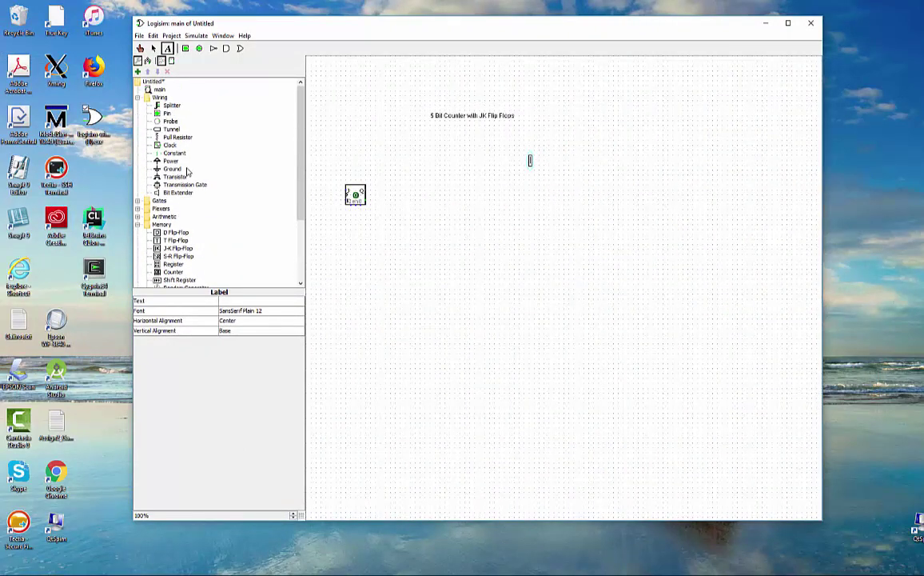
{"action": "left_click", "coordinate": [167, 114]}
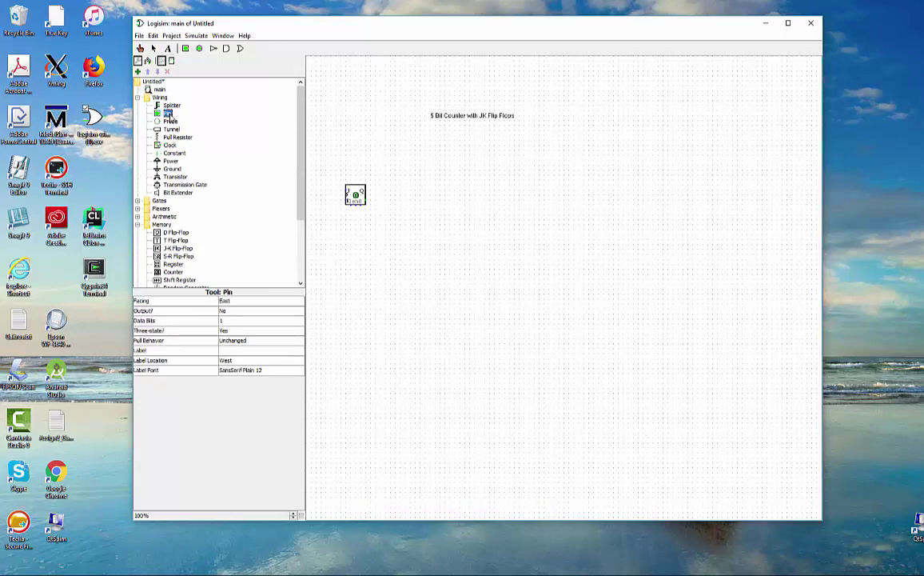
{"action": "left_click", "coordinate": [327, 165]}
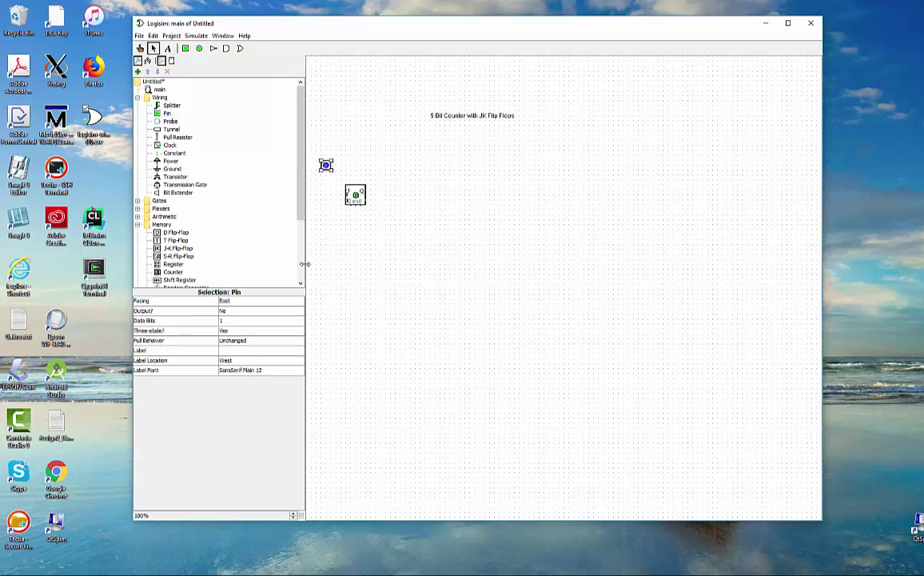
{"action": "left_click", "coordinate": [248, 311]}
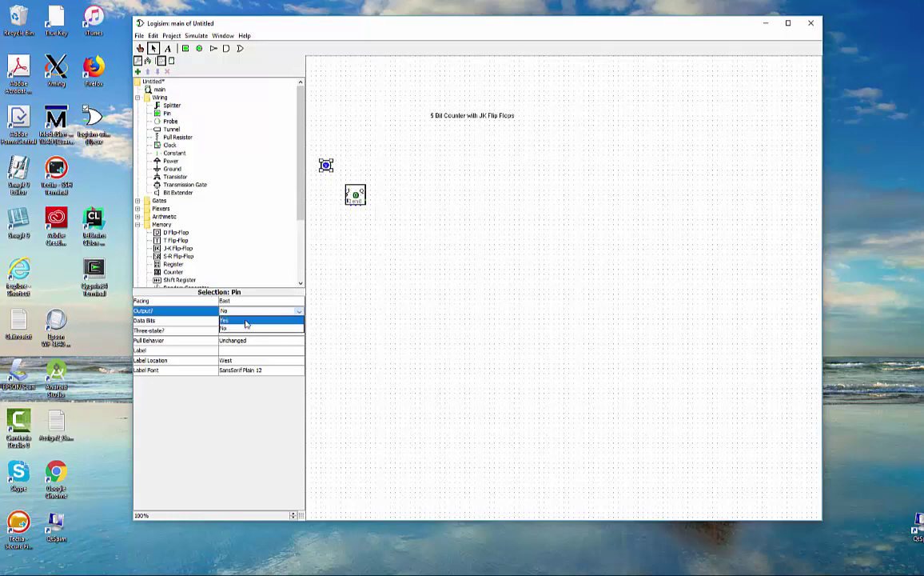
{"action": "left_click", "coordinate": [246, 321]}
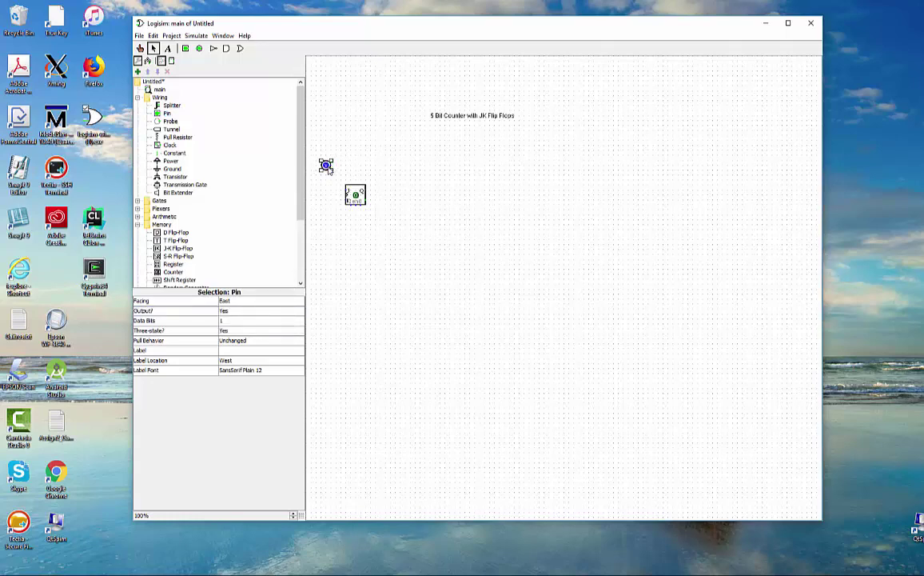
{"action": "left_click_drag", "start_coordinate": [331, 167], "coordinate": [344, 201]}
Step: Place a north-facing clock below the flip-flop's input side and wire it to the flip-flop's clock input
{"action": "left_click", "coordinate": [137, 217]}
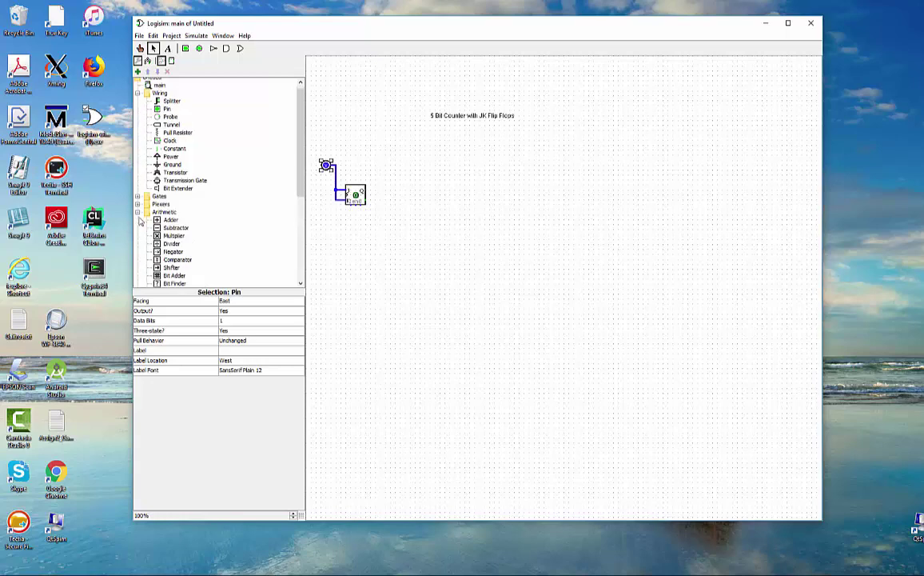
{"action": "scroll", "coordinate": [143, 218], "scroll_direction": "down", "scroll_amount": 1}
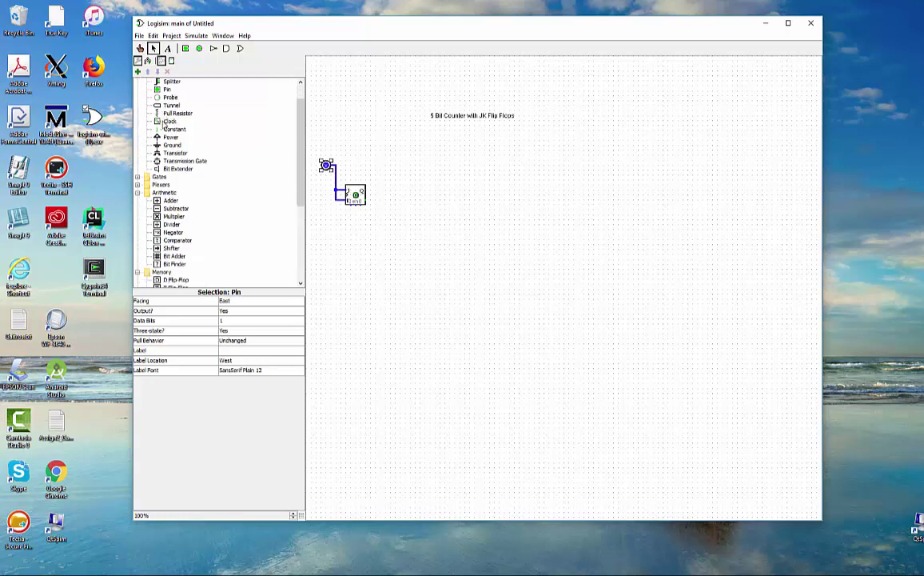
{"action": "left_click", "coordinate": [165, 123]}
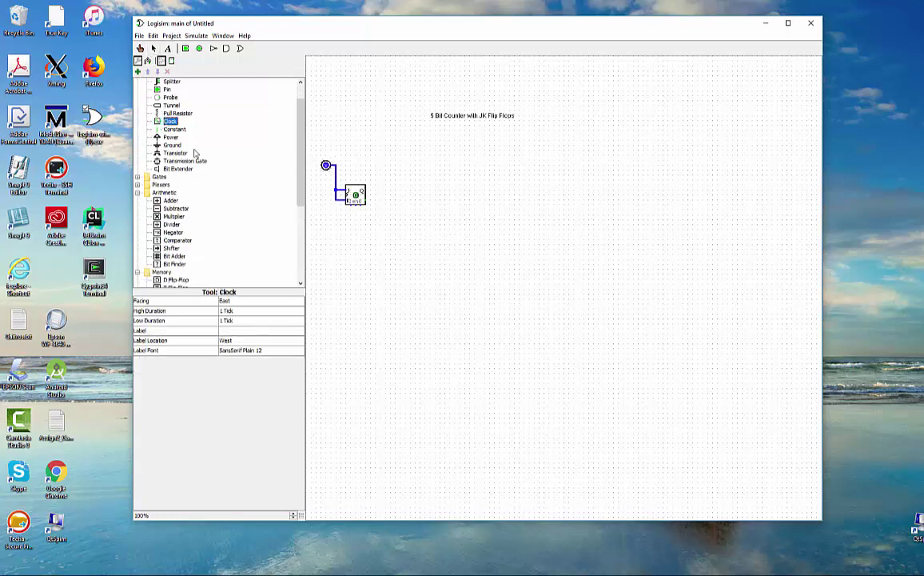
{"action": "left_click", "coordinate": [321, 225]}
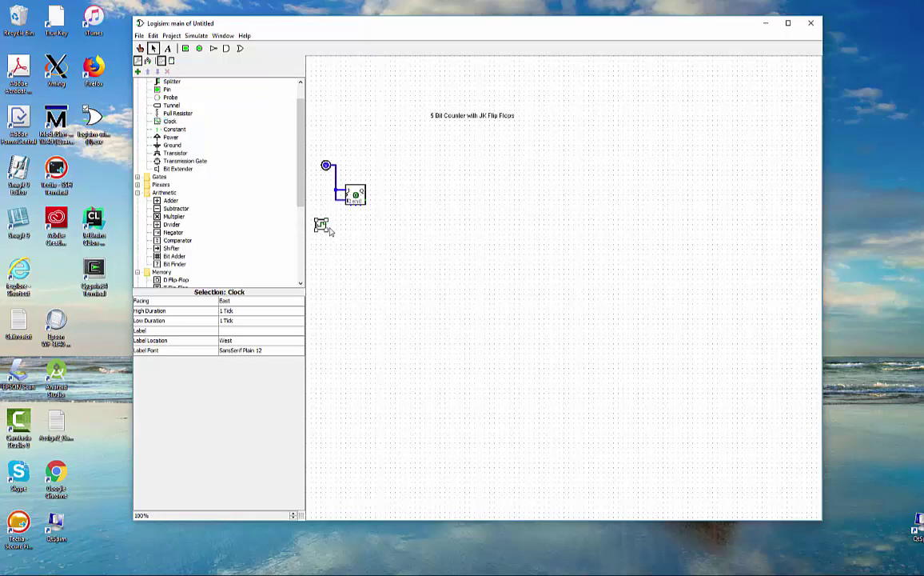
{"action": "left_click", "coordinate": [231, 302]}
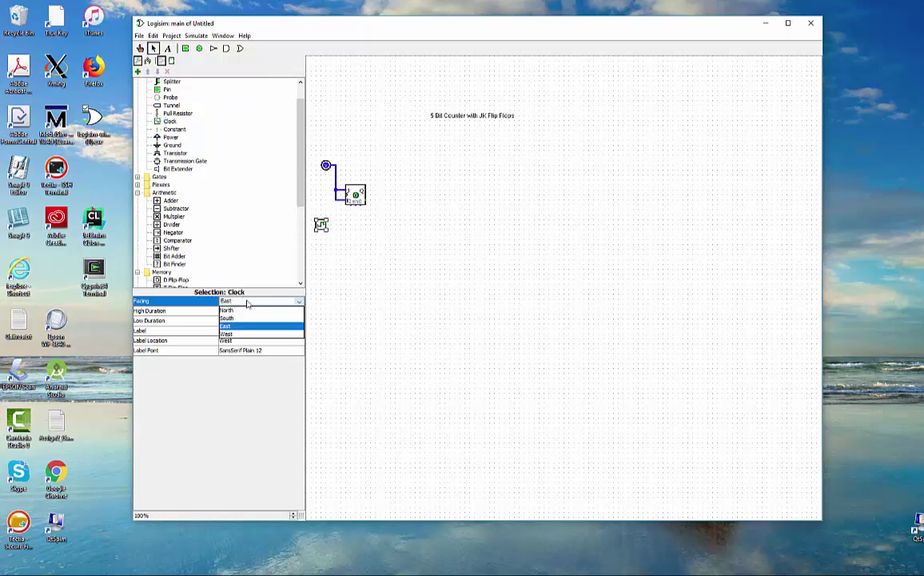
{"action": "left_click", "coordinate": [232, 313]}
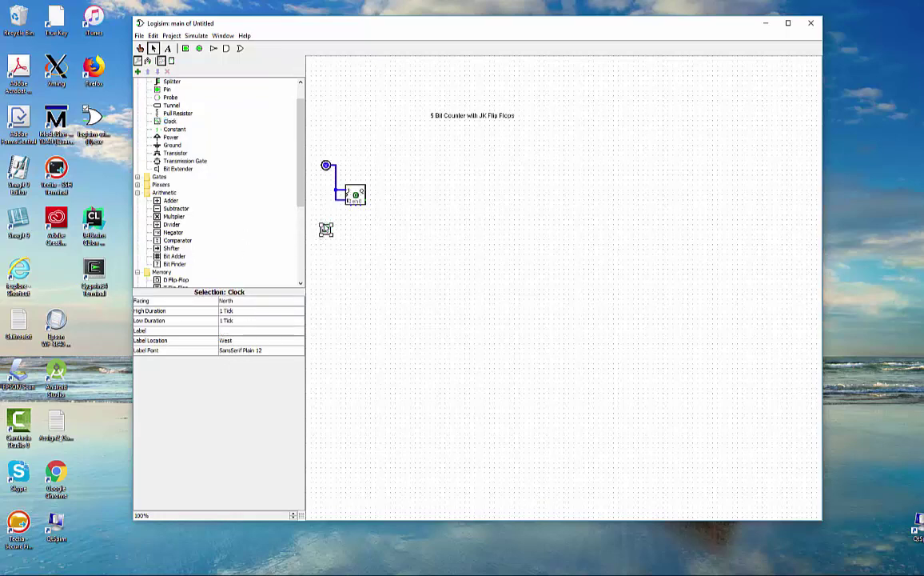
{"action": "left_click_drag", "start_coordinate": [326, 223], "coordinate": [343, 192]}
Step: Place a west-facing pin with Output set to Yes beside the flip-flop's Q side and wire it to Q
{"action": "left_click", "coordinate": [167, 89]}
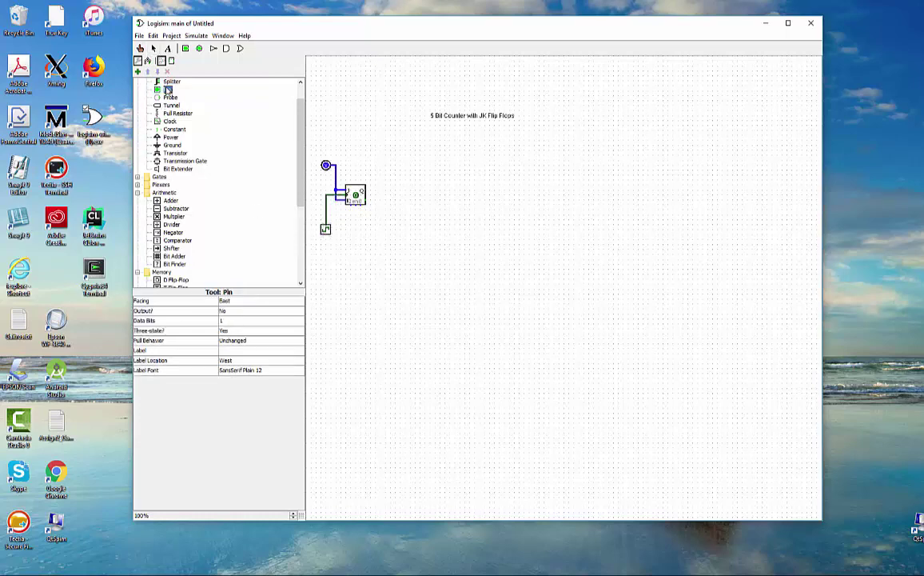
{"action": "left_click", "coordinate": [400, 189]}
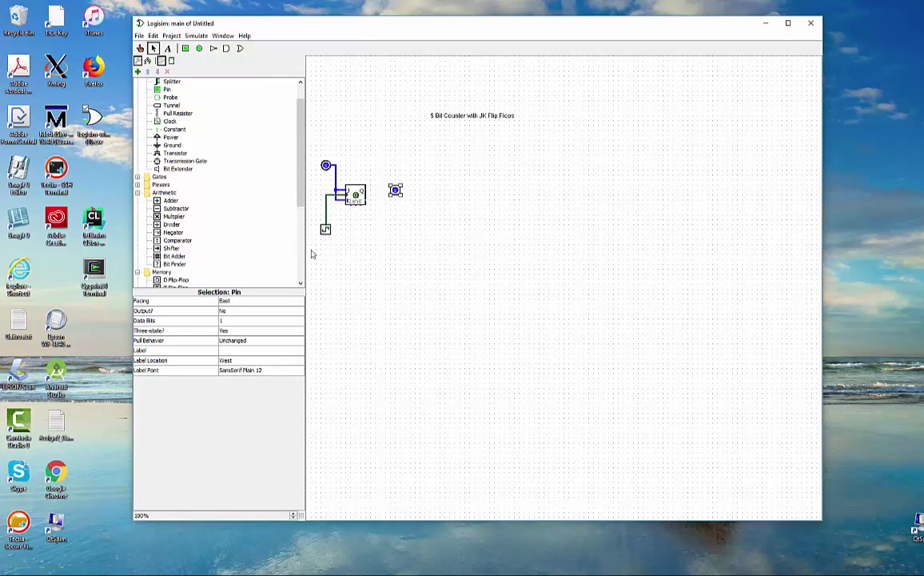
{"action": "left_click", "coordinate": [248, 301]}
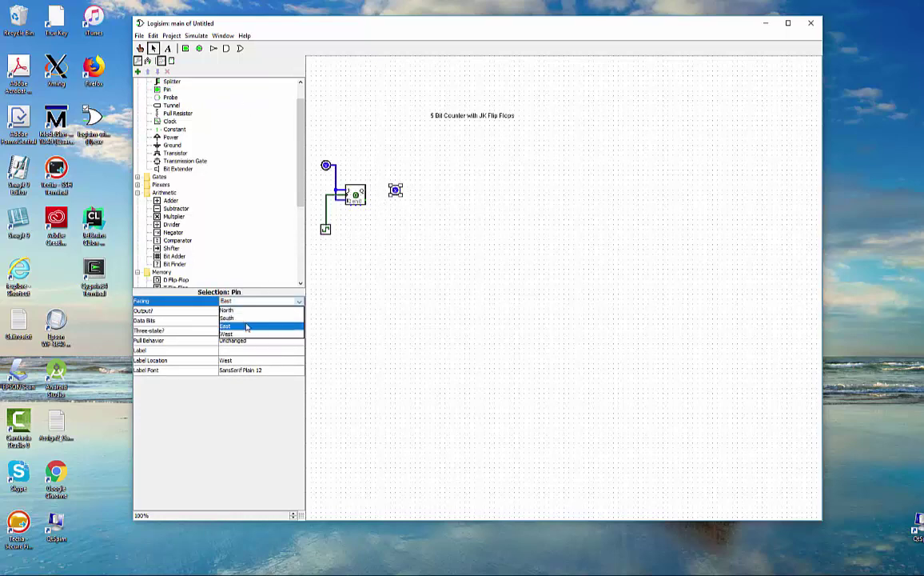
{"action": "left_click", "coordinate": [247, 334]}
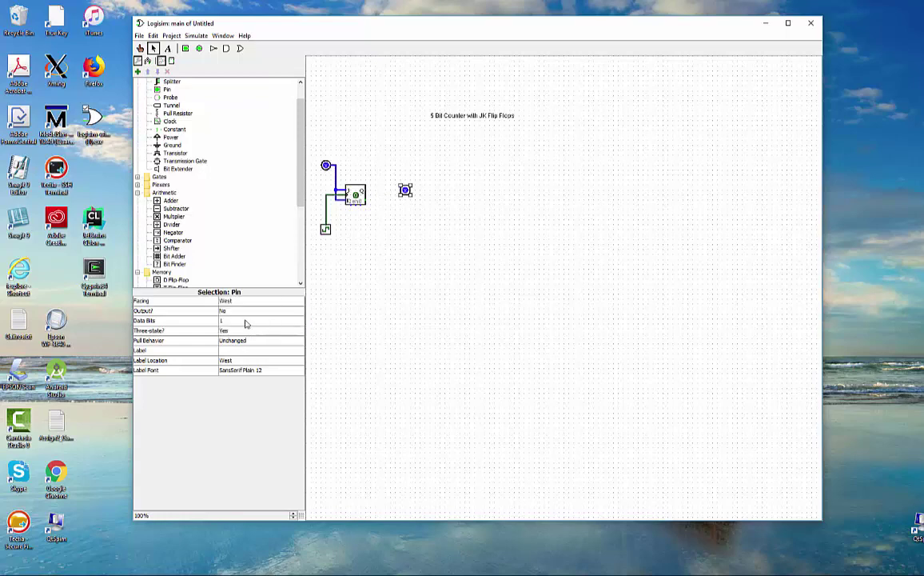
{"action": "left_click", "coordinate": [237, 311]}
{"action": "left_click", "coordinate": [236, 320]}
{"action": "left_click_drag", "start_coordinate": [391, 194], "coordinate": [371, 194]}
Step: Make the pin feeding J and K an input by setting its Output option to No
{"action": "left_click", "coordinate": [140, 48]}
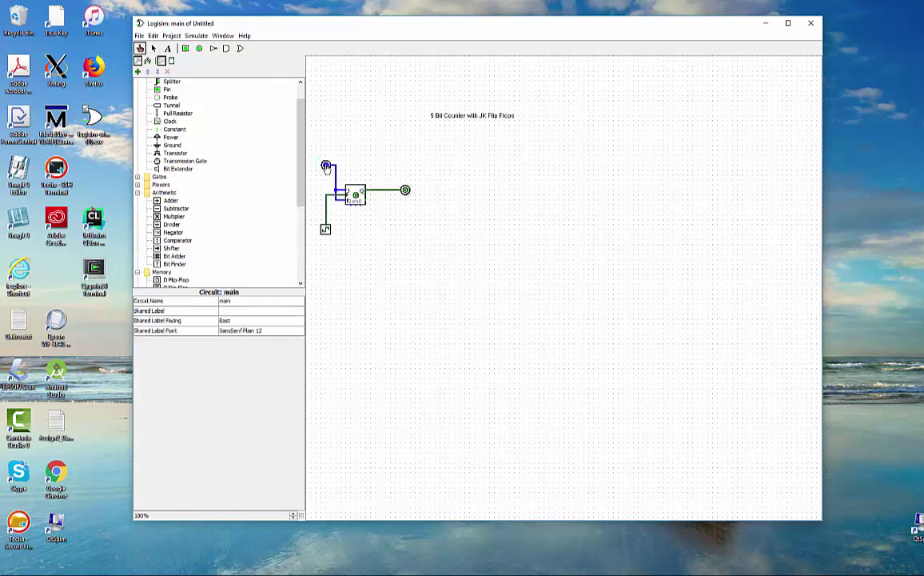
{"action": "left_click", "coordinate": [326, 167]}
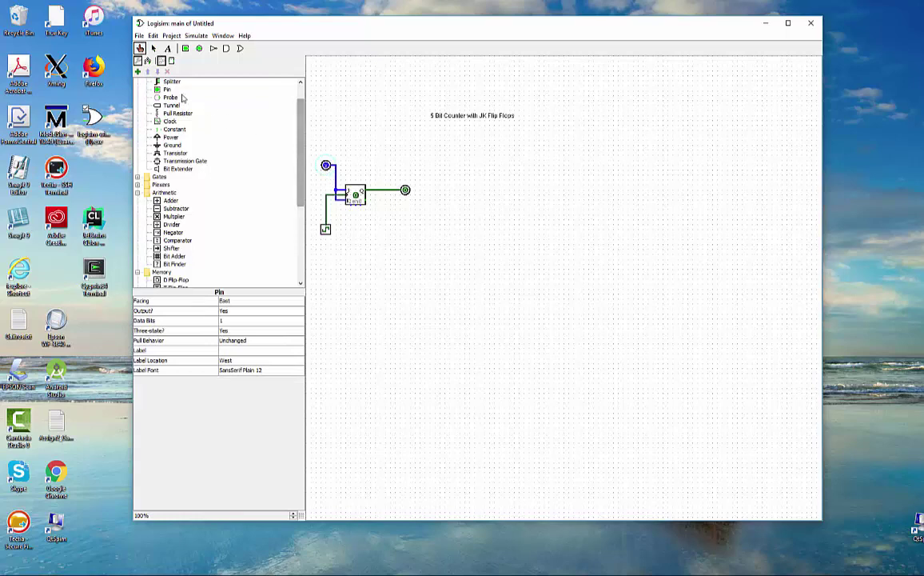
{"action": "left_click", "coordinate": [233, 315]}
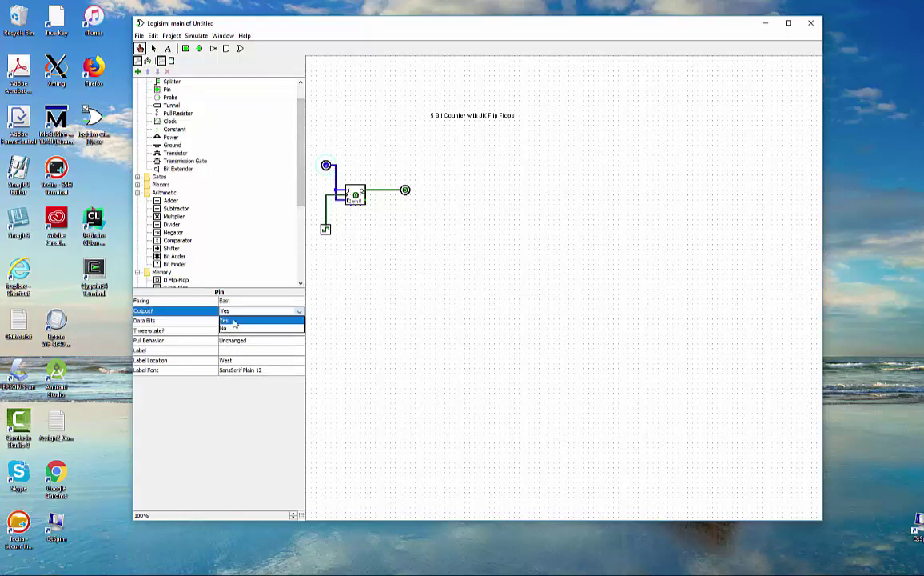
{"action": "left_click", "coordinate": [232, 320]}
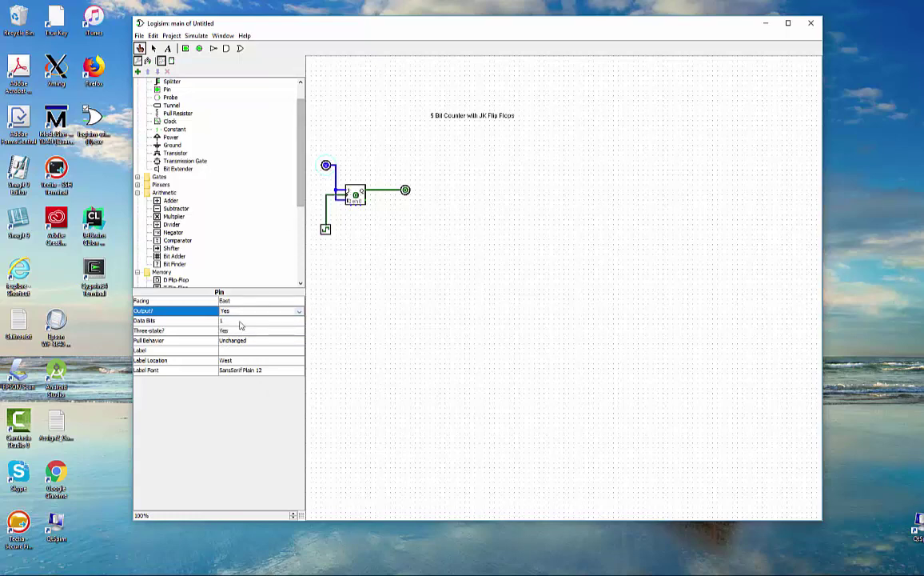
{"action": "left_click", "coordinate": [299, 312]}
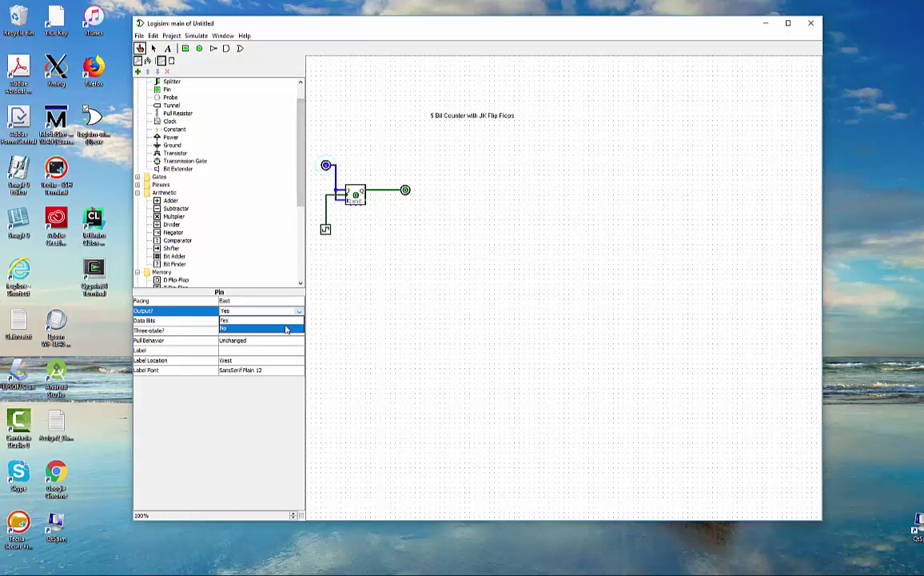
{"action": "left_click", "coordinate": [224, 328]}
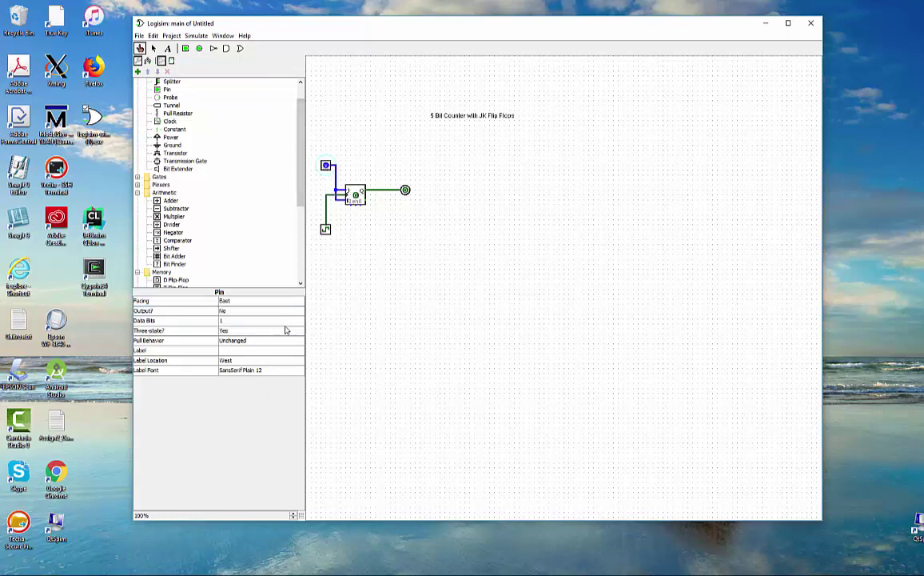
Step: Poke the pin feeding J and K to 1 and the clock high to test the flip-flop
{"action": "left_click", "coordinate": [327, 166]}
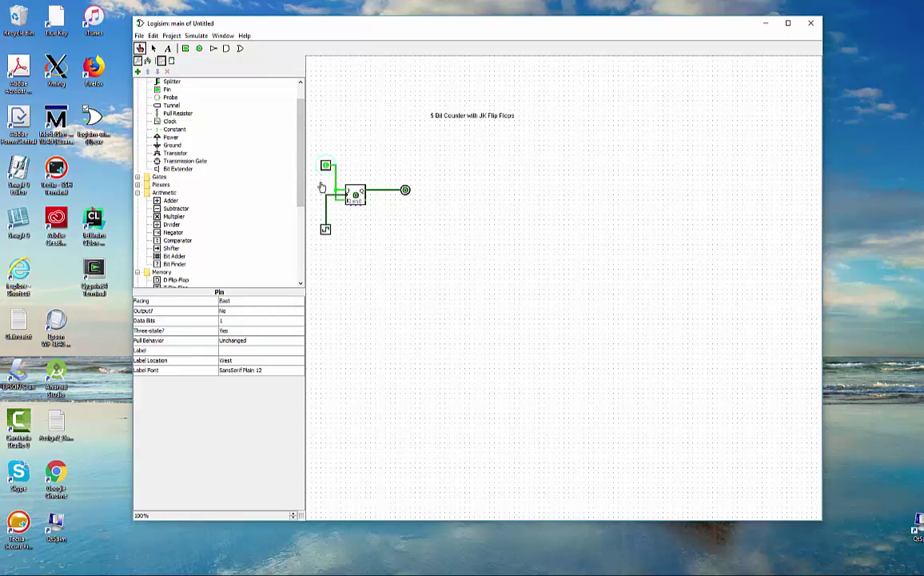
{"action": "left_click", "coordinate": [327, 232]}
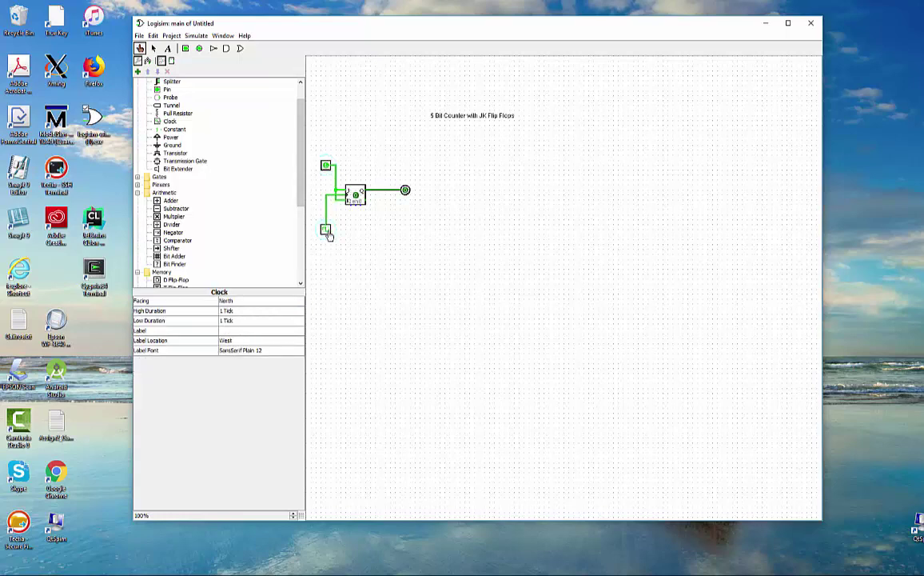
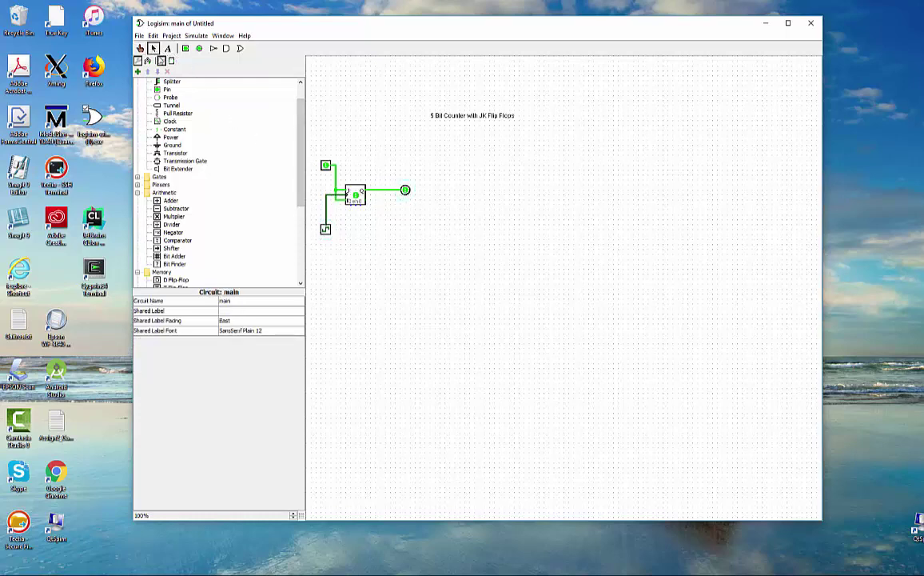
Step: Delete the output pin beside the first flip-flop and the wire connecting it to Q
{"action": "left_click", "coordinate": [406, 191]}
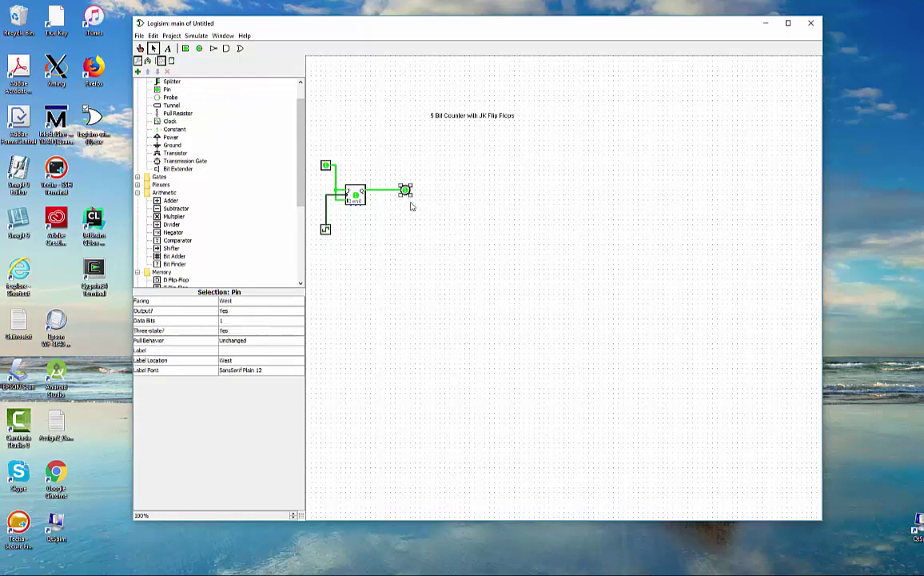
{"action": "key", "text": "Delete"}
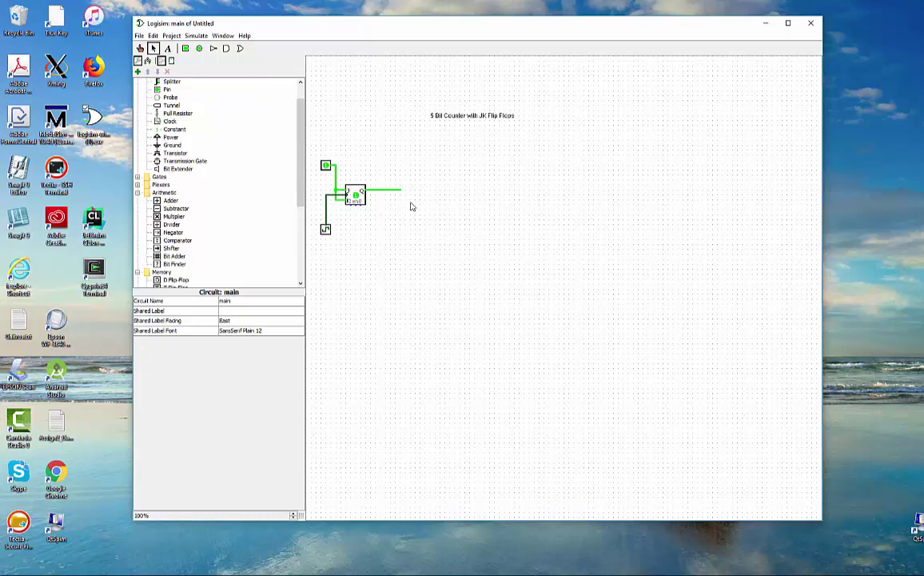
{"action": "left_click", "coordinate": [391, 192]}
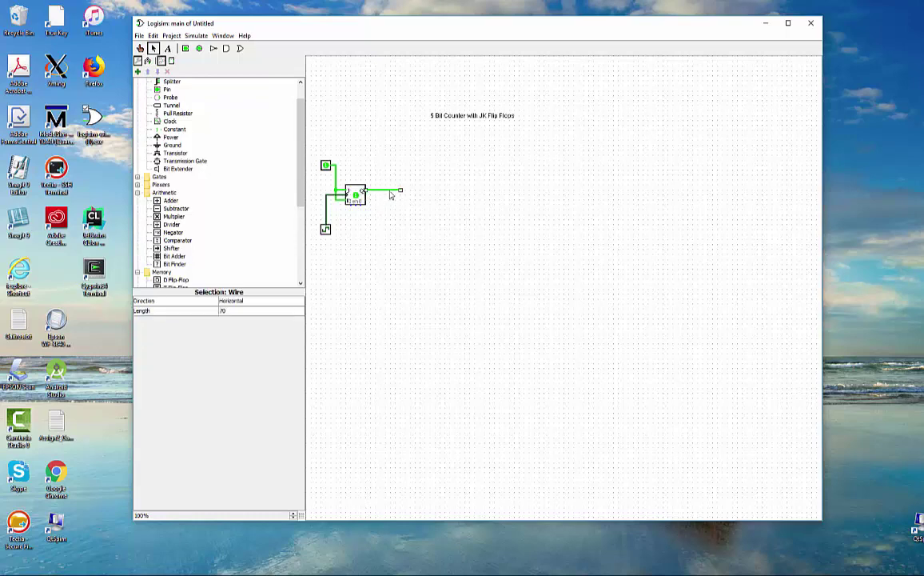
{"action": "key", "text": "Delete"}
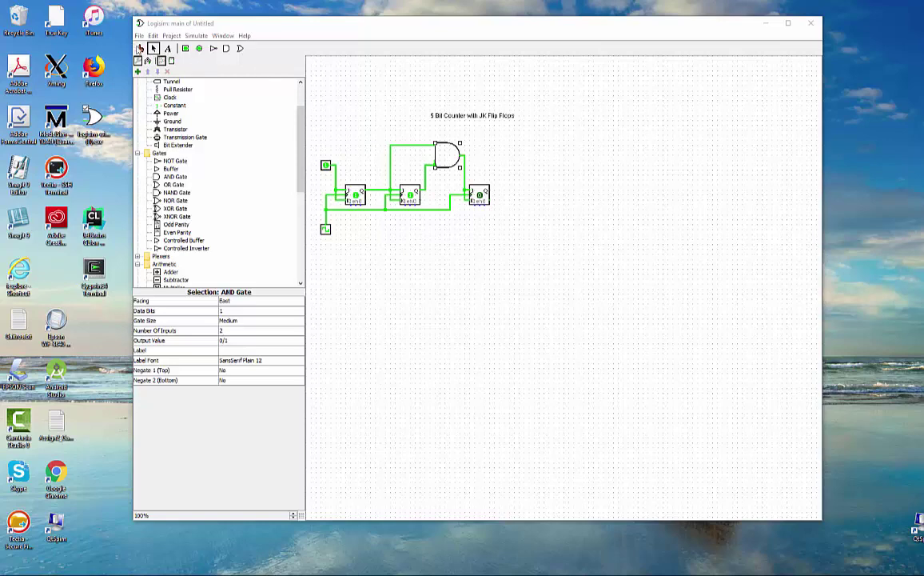
Step: Poke the clock low and high again to test the three-flip-flop counter
{"action": "left_click", "coordinate": [140, 48]}
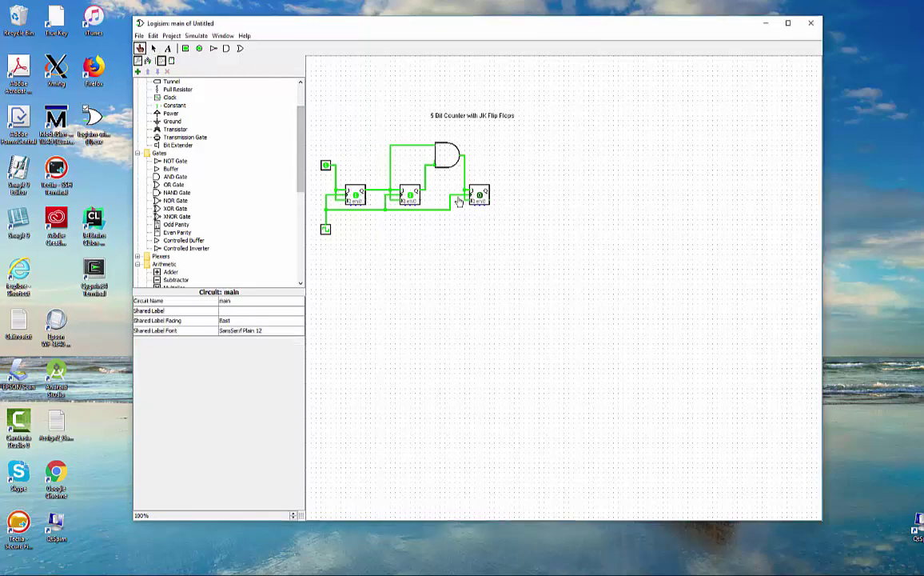
{"action": "left_click", "coordinate": [325, 231]}
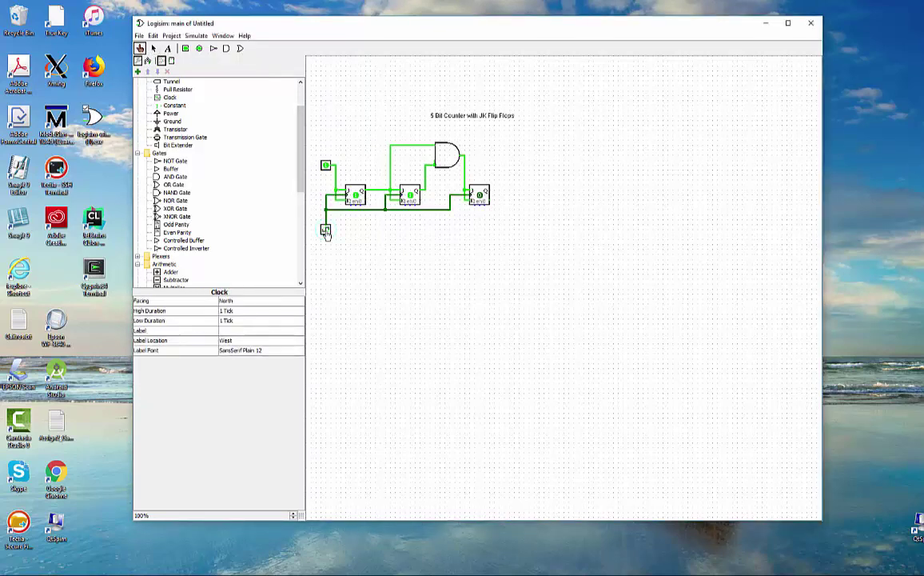
{"action": "left_click", "coordinate": [325, 230]}
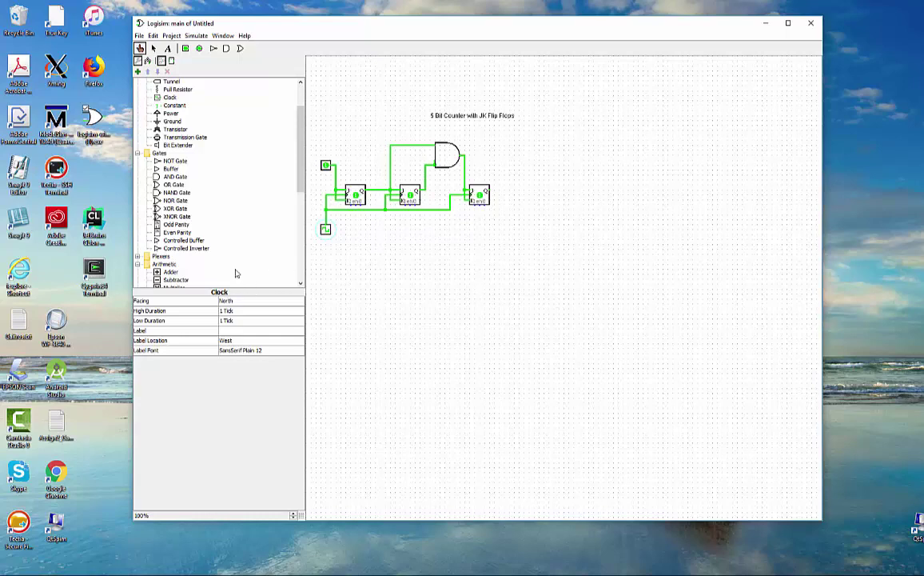
Step: Place a fourth J-K flip-flop in line with the other three, beyond the third one's Q side
{"action": "scroll", "coordinate": [198, 251], "scroll_direction": "down", "scroll_amount": 3}
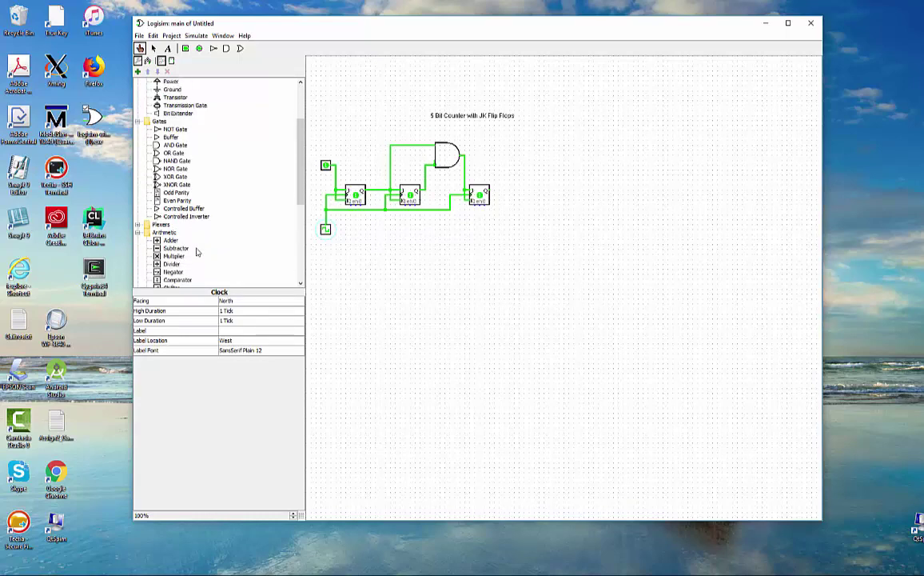
{"action": "scroll", "coordinate": [198, 244], "scroll_direction": "down", "scroll_amount": 1}
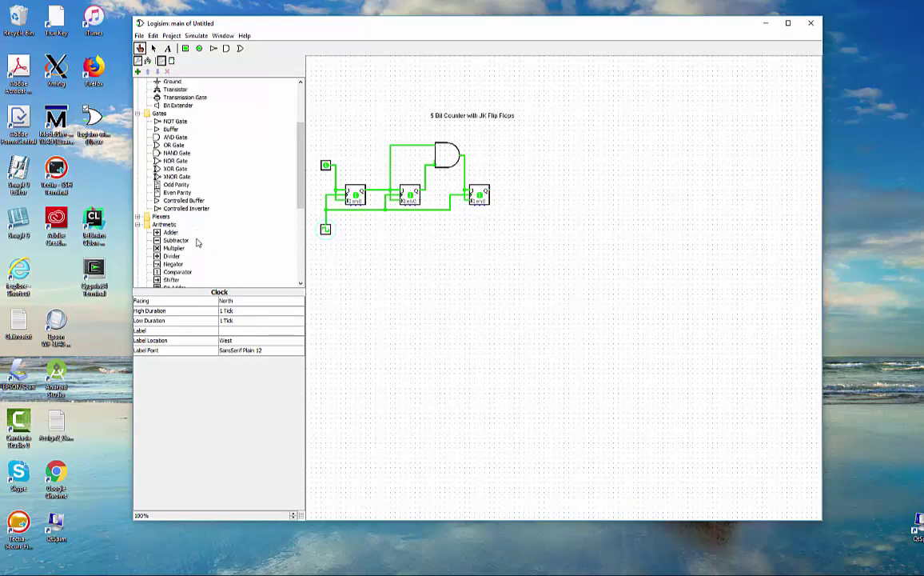
{"action": "scroll", "coordinate": [198, 242], "scroll_direction": "down", "scroll_amount": 4}
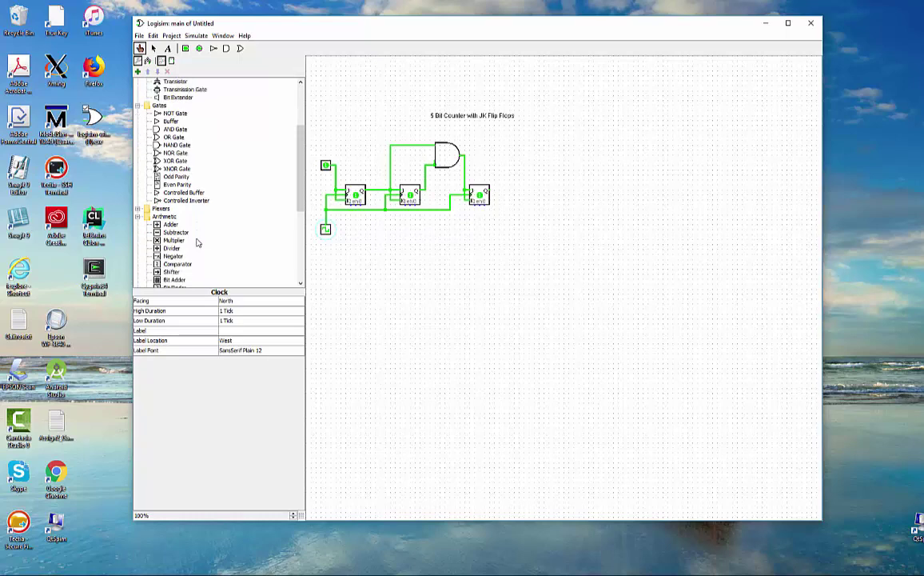
{"action": "left_click", "coordinate": [177, 248]}
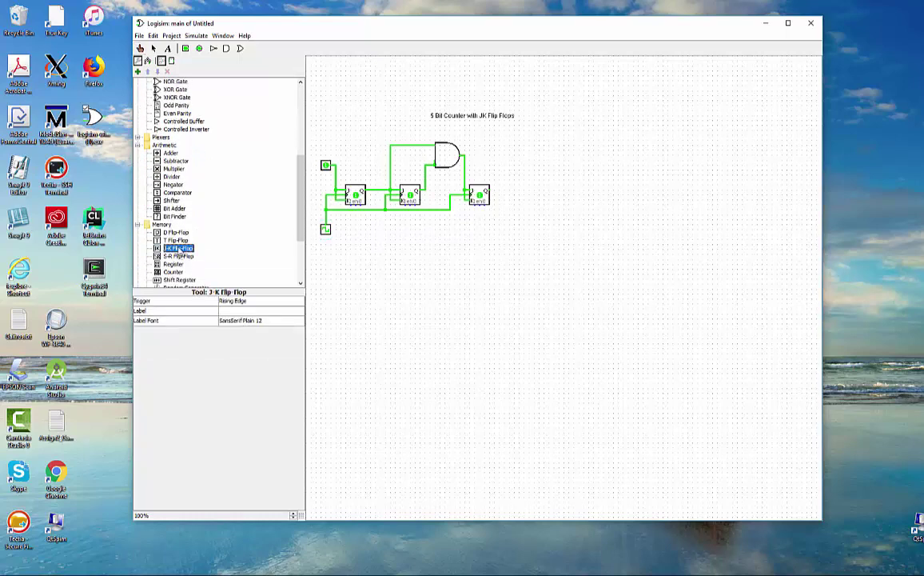
{"action": "left_click", "coordinate": [565, 187]}
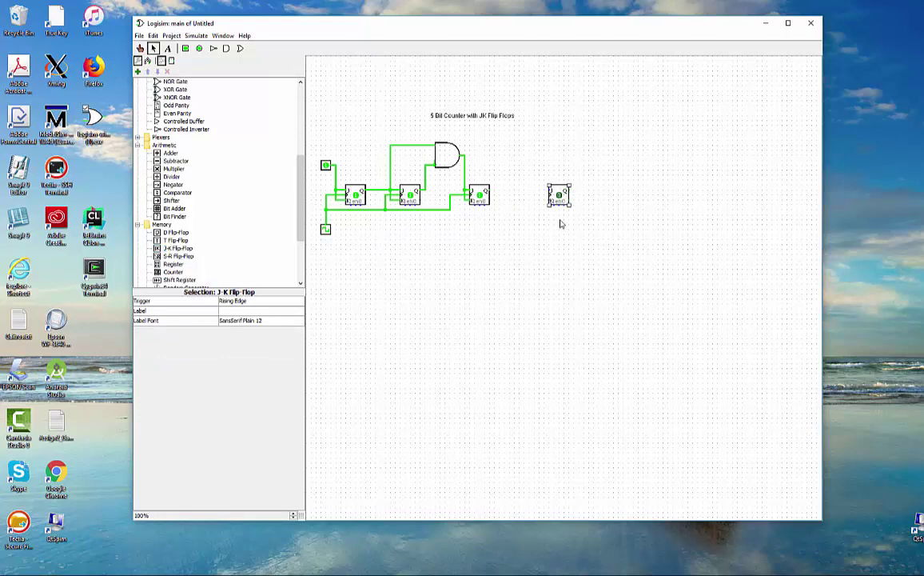
Step: Place a copy of the AND gate between the third and fourth flip-flops and wire its output to the fourth's J and K
{"action": "left_click", "coordinate": [446, 157]}
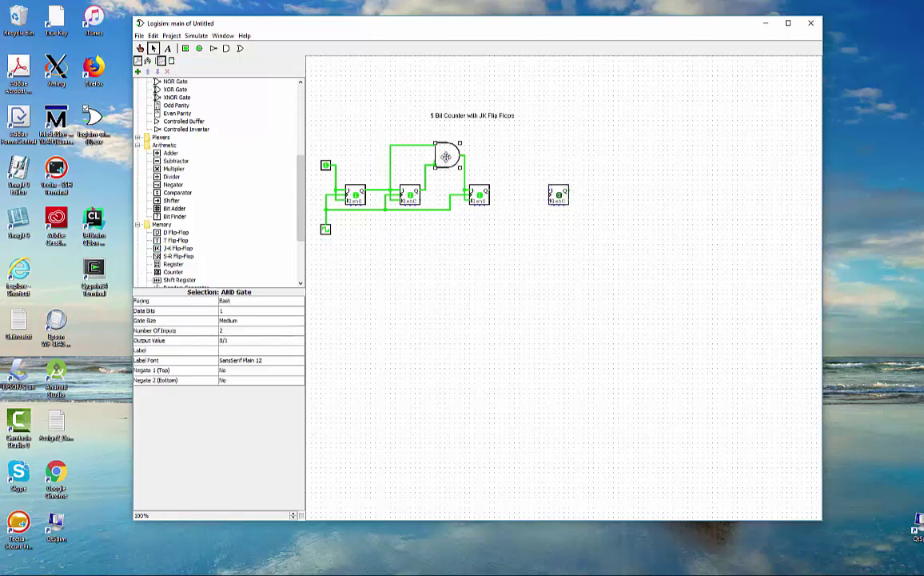
{"action": "left_click", "coordinate": [522, 146]}
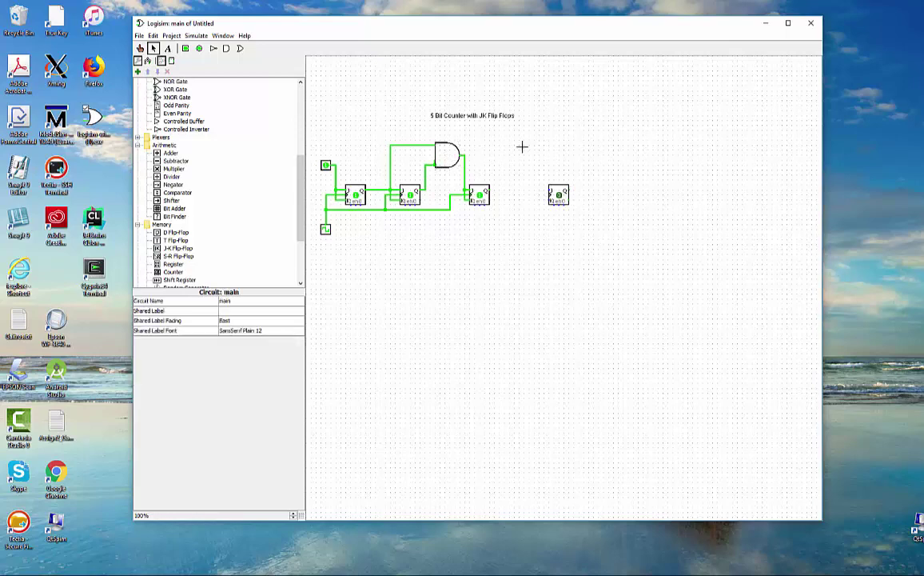
{"action": "key", "text": "ctrl+v"}
{"action": "left_click_drag", "start_coordinate": [450, 143], "coordinate": [540, 205]}
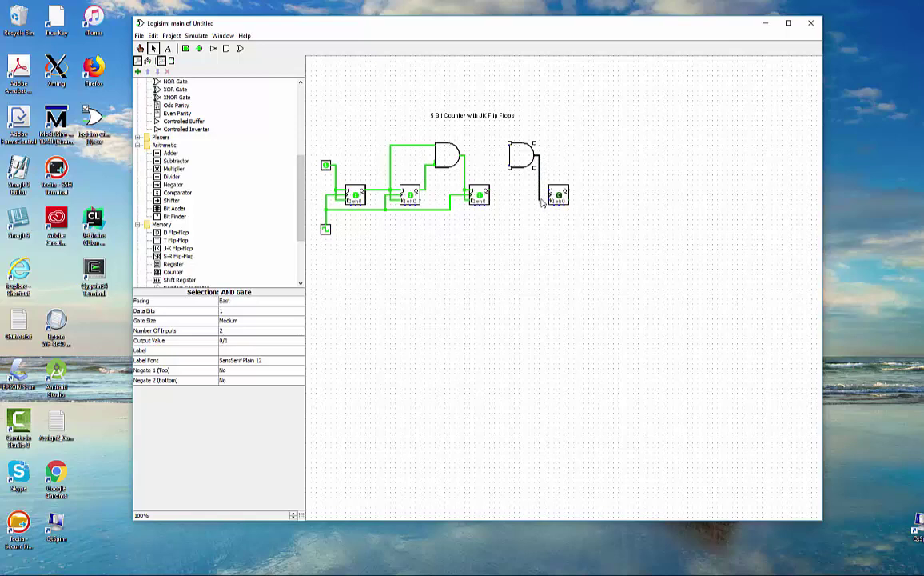
{"action": "left_click_drag", "start_coordinate": [539, 202], "coordinate": [549, 198]}
{"action": "left_click_drag", "start_coordinate": [548, 191], "coordinate": [538, 191]}
Step: Extend the clock line to the fourth flip-flop, and wire the first AND gate's output and third flip-flop's Q to the second AND gate's inputs
{"action": "left_click_drag", "start_coordinate": [450, 209], "coordinate": [550, 198]}
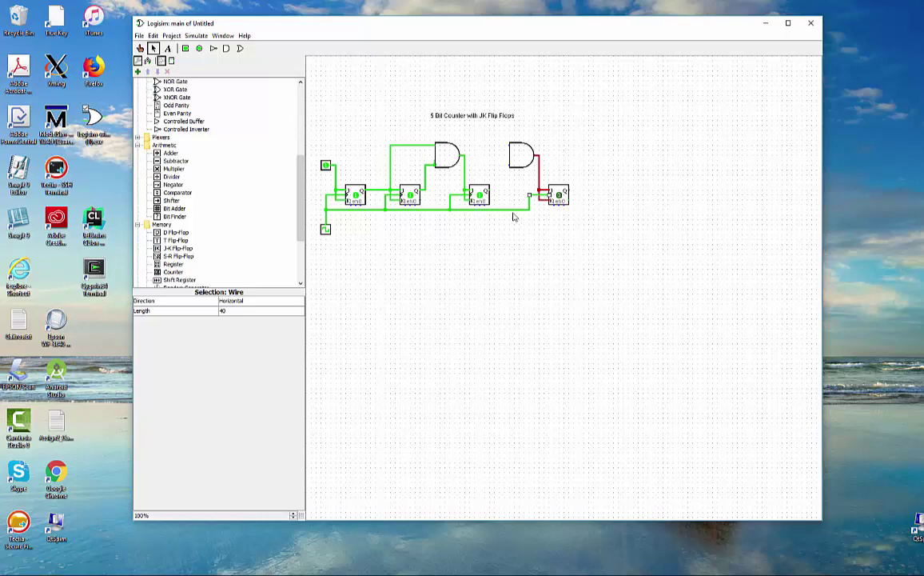
{"action": "mouse_move", "coordinate": [491, 192]}
{"action": "left_mouse_down"}
{"action": "mouse_move", "coordinate": [502, 193]}
{"action": "mouse_move", "coordinate": [510, 168]}
{"action": "mouse_move", "coordinate": [496, 158]}
{"action": "mouse_move", "coordinate": [509, 146]}
{"action": "left_mouse_up"}
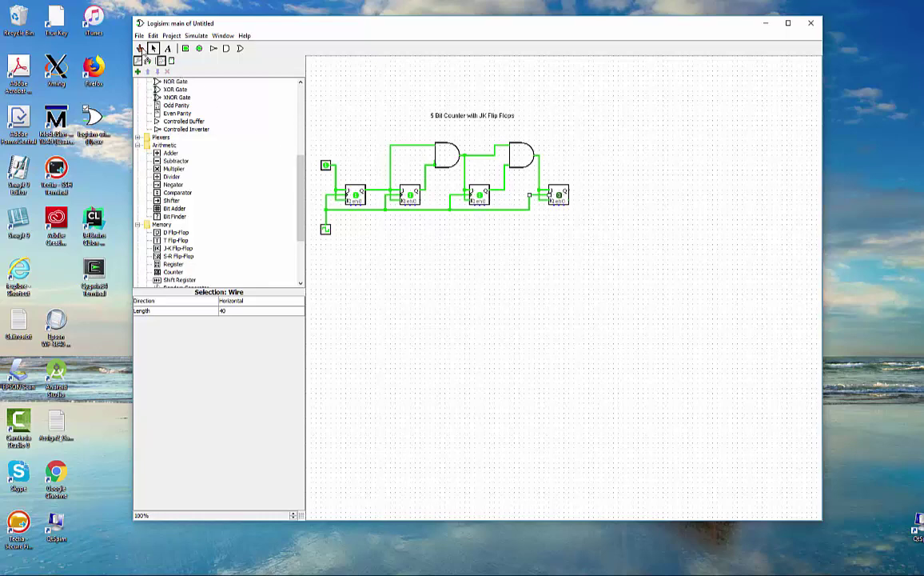
Step: Poke the clock repeatedly to step the four-flip-flop counter through its count sequence
{"action": "left_click", "coordinate": [141, 48]}
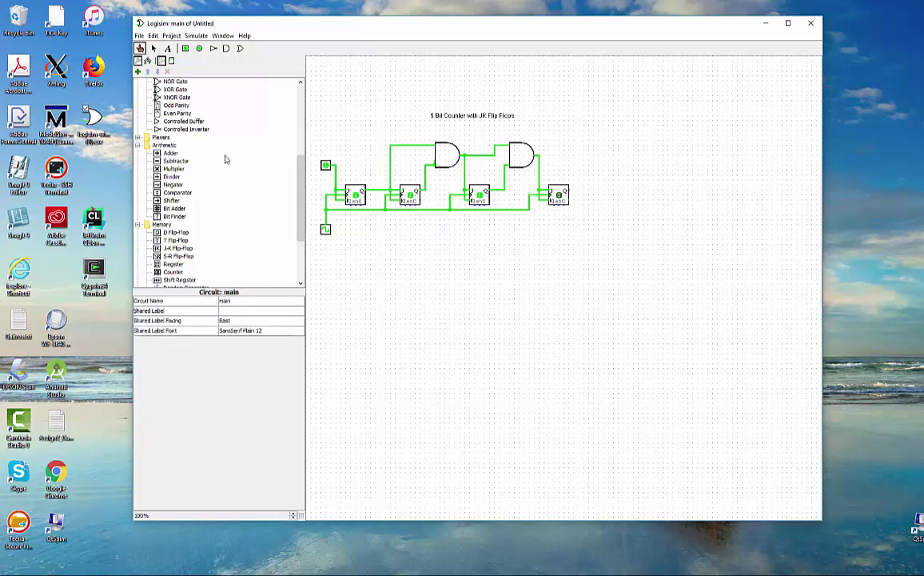
{"action": "left_click", "coordinate": [326, 230]}
{"action": "left_click", "coordinate": [327, 231]}
{"action": "left_click", "coordinate": [327, 232]}
{"action": "left_click", "coordinate": [327, 232]}
{"action": "left_click", "coordinate": [326, 231]}
{"action": "left_click", "coordinate": [326, 231]}
{"action": "left_click", "coordinate": [326, 231]}
{"action": "left_click", "coordinate": [326, 231]}
{"action": "left_click", "coordinate": [326, 231]}
{"action": "left_click", "coordinate": [326, 231]}
{"action": "left_click", "coordinate": [326, 231]}
{"action": "left_click", "coordinate": [326, 231]}
{"action": "left_click", "coordinate": [326, 231]}
{"action": "left_click", "coordinate": [327, 231]}
{"action": "left_click", "coordinate": [326, 231]}
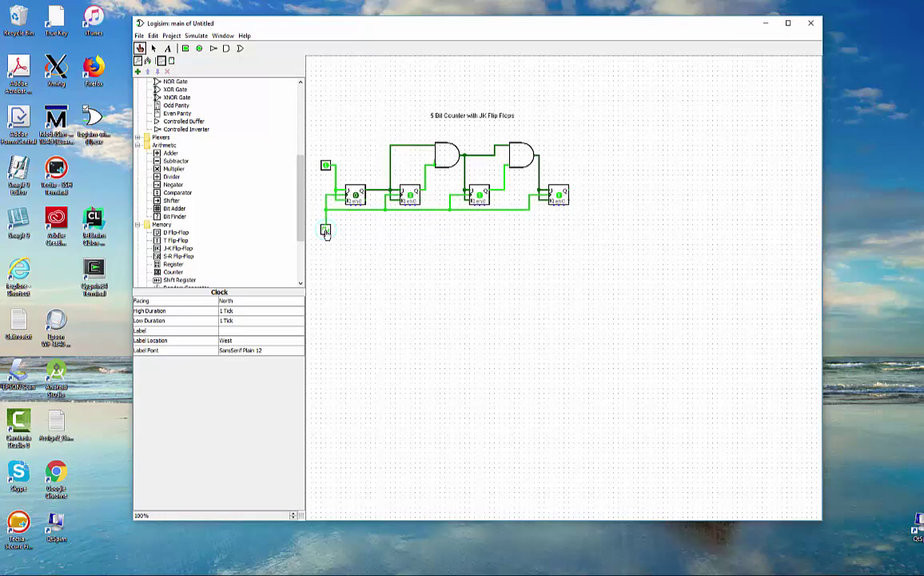
{"action": "left_click", "coordinate": [326, 231]}
{"action": "left_click", "coordinate": [326, 231]}
{"action": "left_click", "coordinate": [326, 231]}
{"action": "left_click", "coordinate": [326, 231]}
{"action": "left_click", "coordinate": [326, 231]}
{"action": "left_click", "coordinate": [327, 231]}
{"action": "left_click", "coordinate": [326, 231]}
{"action": "left_click", "coordinate": [326, 231]}
{"action": "left_click", "coordinate": [326, 231]}
{"action": "left_click", "coordinate": [326, 231]}
{"action": "left_click", "coordinate": [326, 230]}
{"action": "left_click", "coordinate": [325, 230]}
{"action": "left_click", "coordinate": [325, 230]}
{"action": "left_click", "coordinate": [325, 230]}
{"action": "left_click", "coordinate": [325, 230]}
{"action": "left_click", "coordinate": [325, 231]}
{"action": "left_click", "coordinate": [325, 230]}
{"action": "left_click", "coordinate": [325, 230]}
{"action": "left_click", "coordinate": [325, 230]}
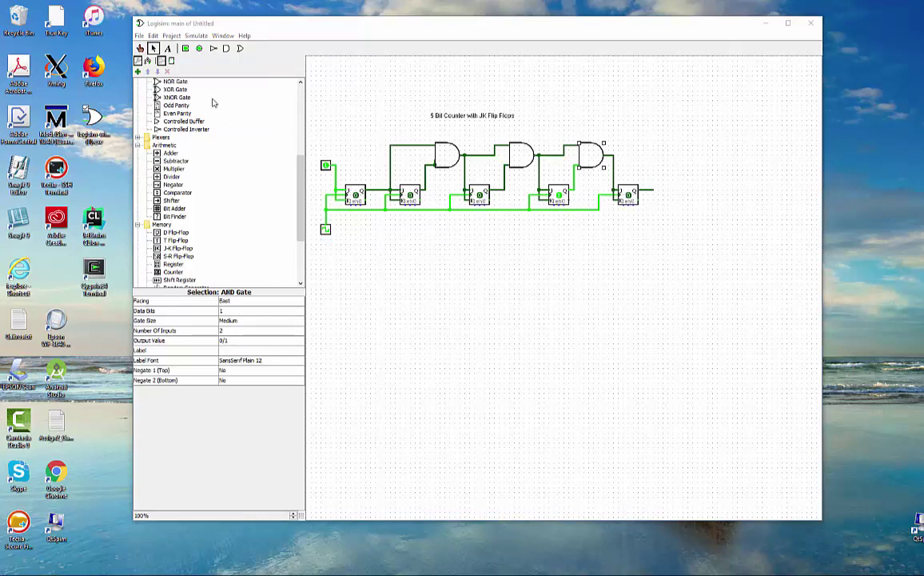
Step: Reset the simulation and poke the pin feeding the first flip-flop's J and K to 1
{"action": "left_click", "coordinate": [196, 37]}
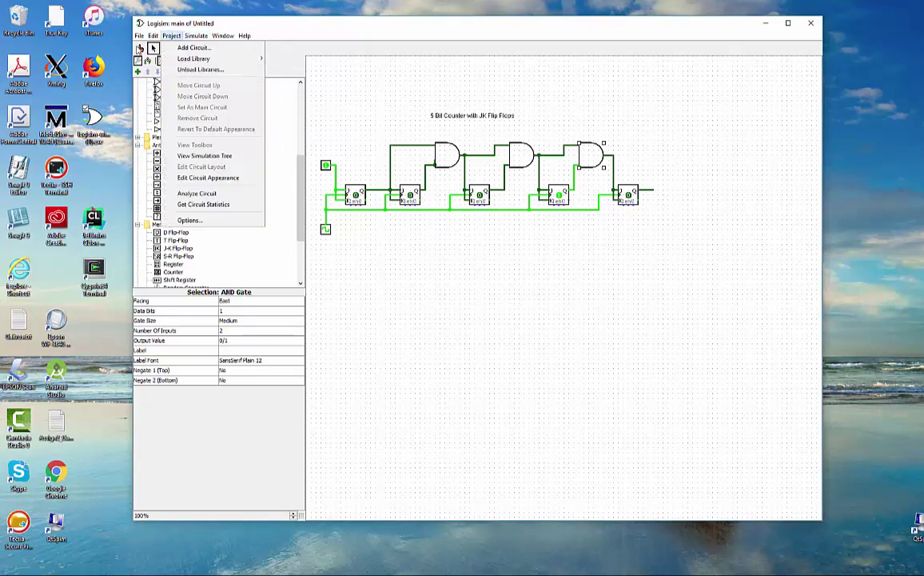
{"action": "left_click", "coordinate": [140, 48]}
{"action": "left_click", "coordinate": [139, 48]}
{"action": "left_click", "coordinate": [191, 36]}
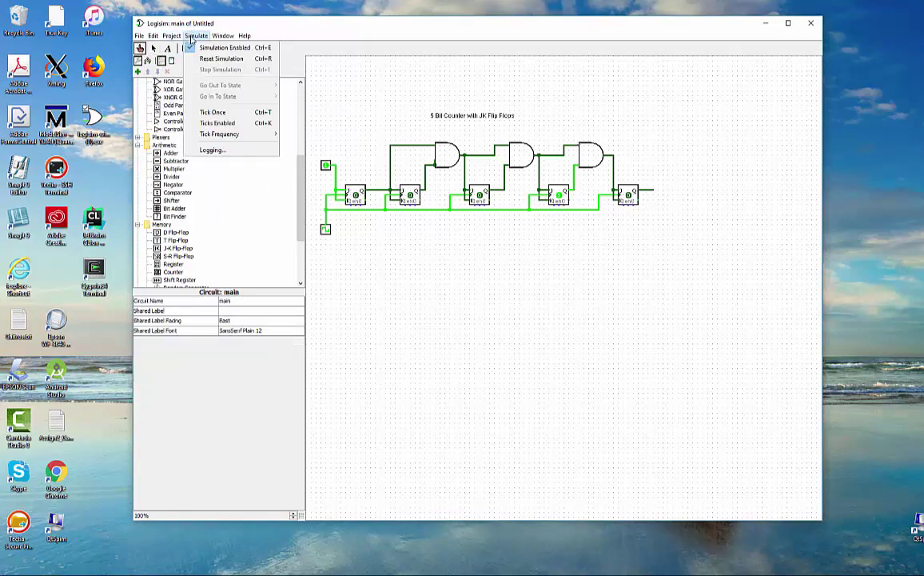
{"action": "left_click", "coordinate": [204, 58]}
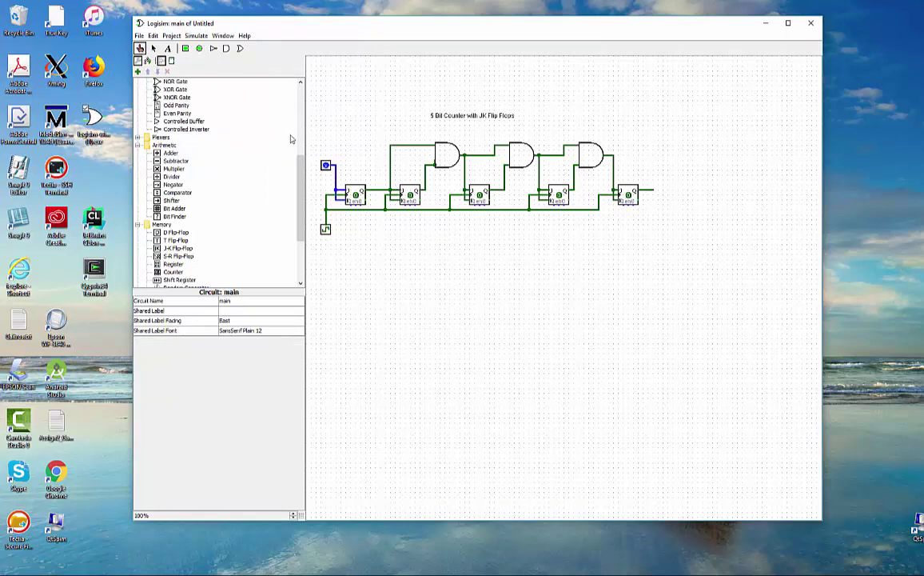
{"action": "left_click", "coordinate": [325, 166]}
{"action": "left_click", "coordinate": [325, 165]}
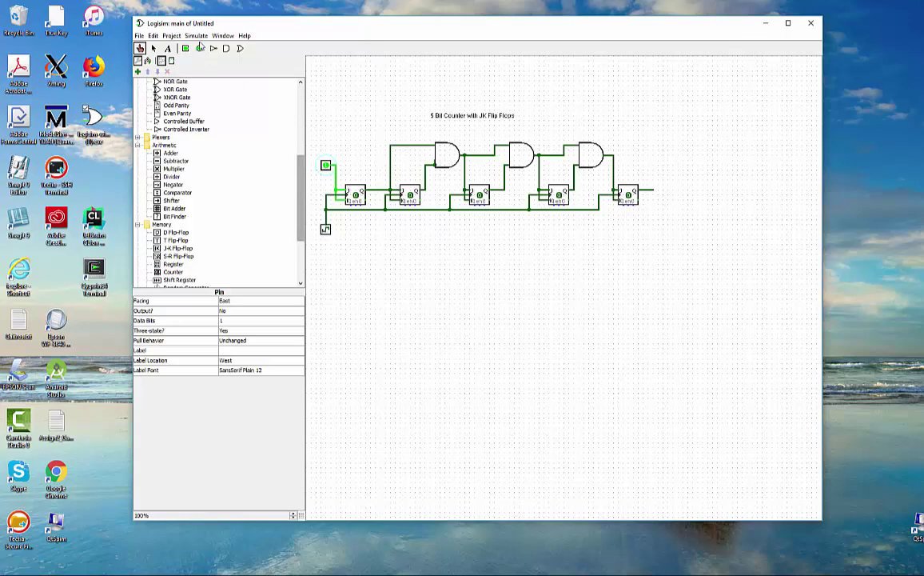
Step: Run the five-flip-flop counter with automatic clock ticks enabled, and disable the ticks after watching it count
{"action": "left_click", "coordinate": [196, 35]}
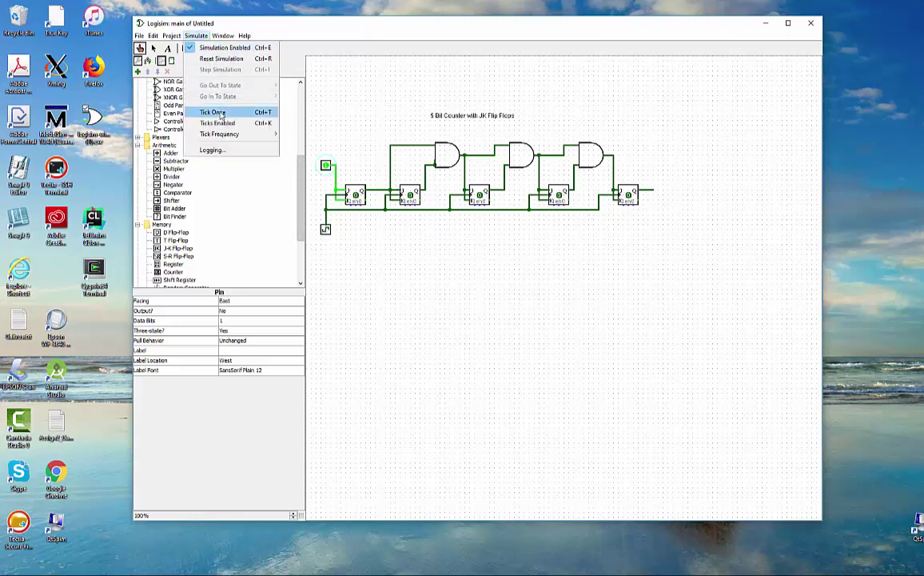
{"action": "mouse_move", "coordinate": [231, 140]}
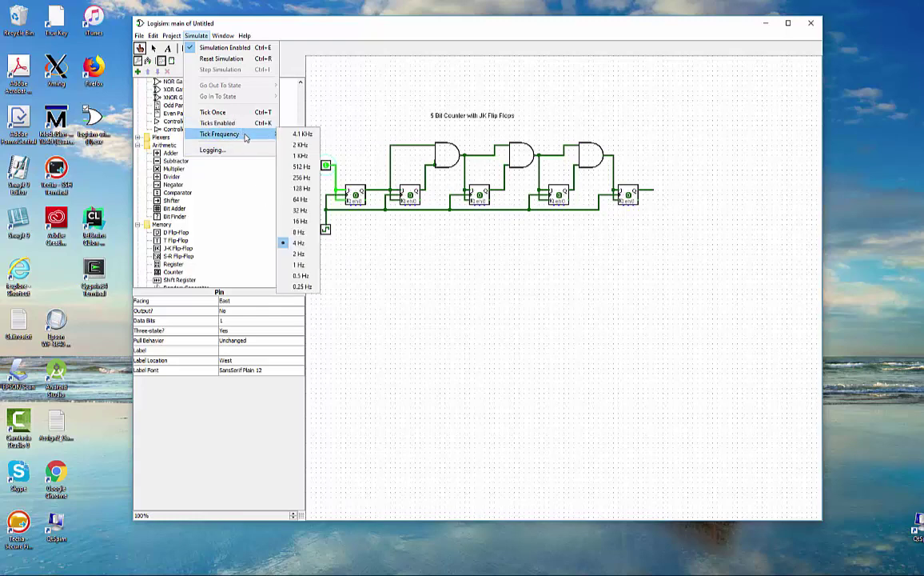
{"action": "left_click", "coordinate": [278, 212]}
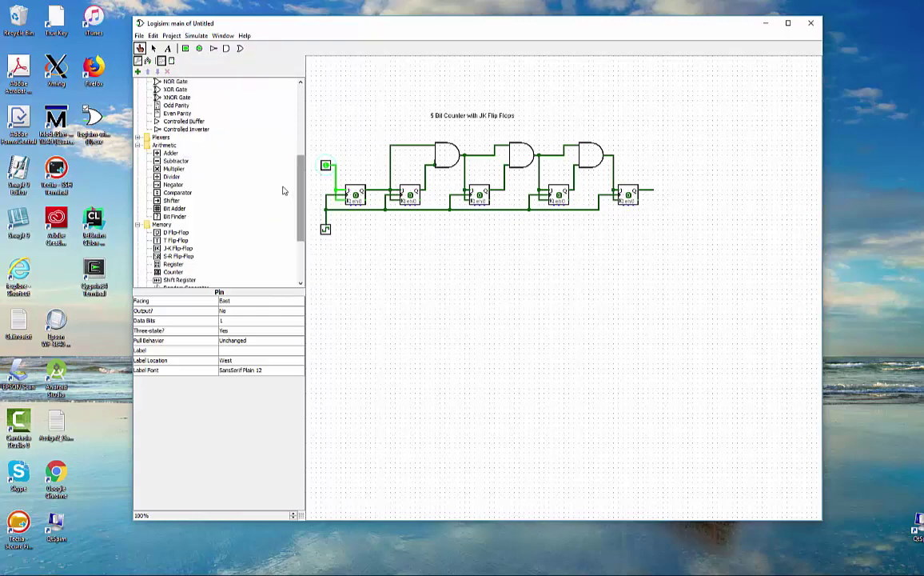
{"action": "left_click", "coordinate": [196, 35]}
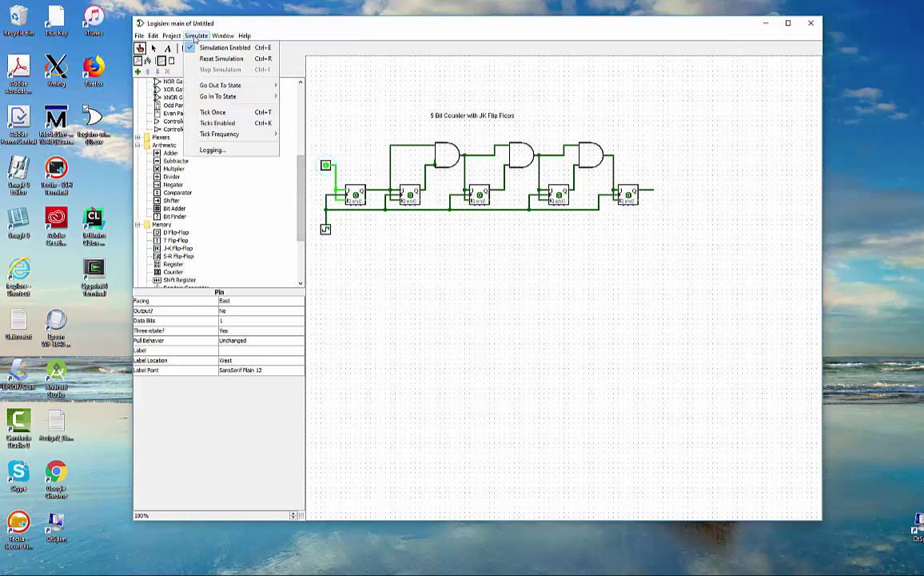
{"action": "left_click", "coordinate": [230, 123]}
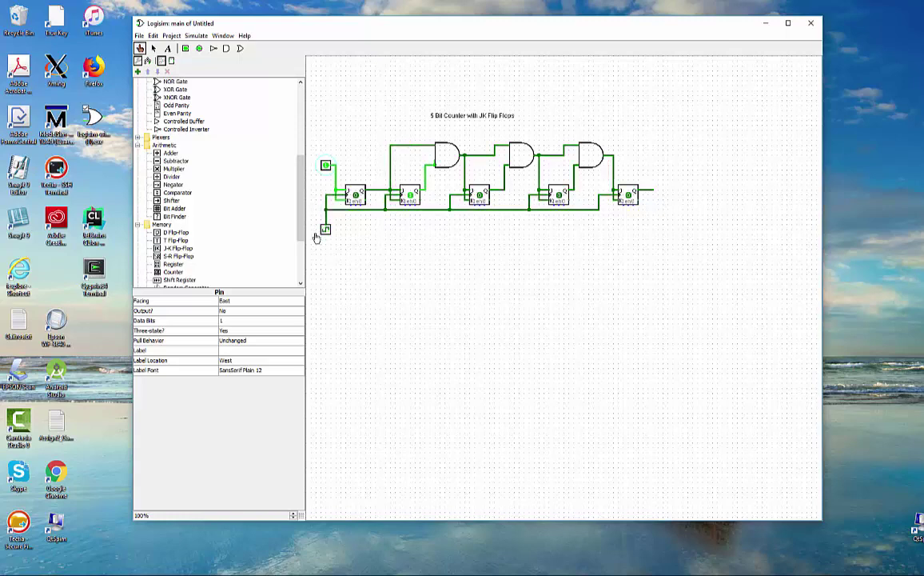
{"action": "left_click", "coordinate": [196, 35]}
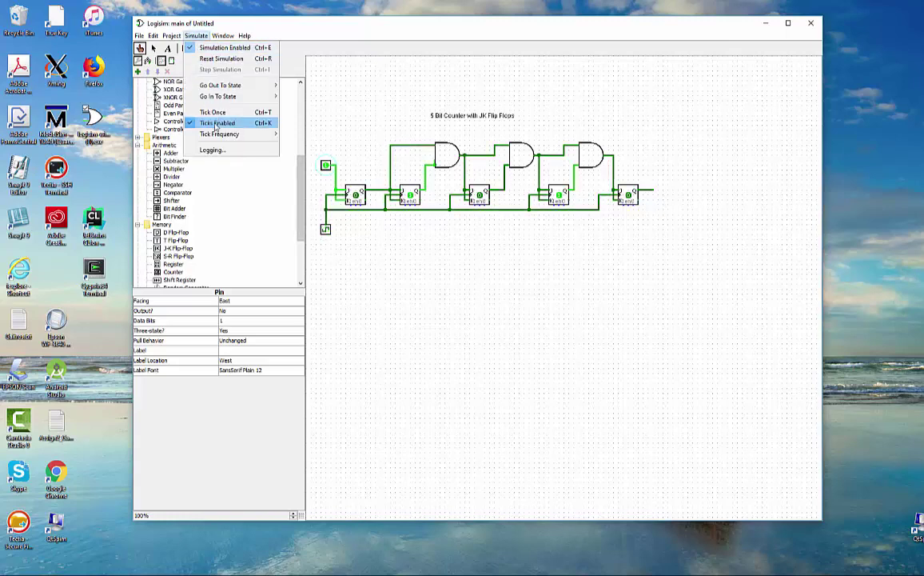
{"action": "left_click", "coordinate": [214, 124]}
Step: Place a west-facing LED from the Input/Output library in the empty area below the fourth flip-flop
{"action": "left_click", "coordinate": [152, 48]}
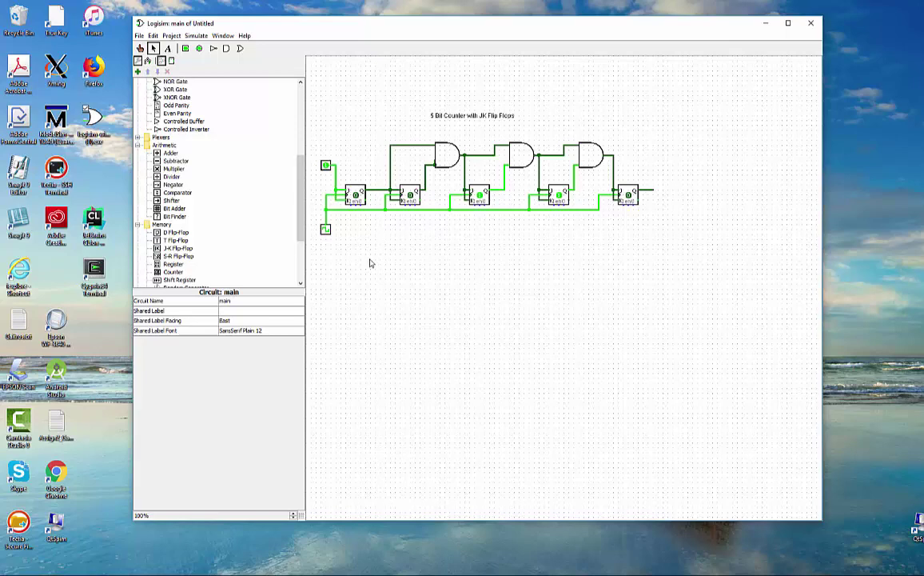
{"action": "scroll", "coordinate": [239, 198], "scroll_direction": "down", "scroll_amount": 3}
{"action": "scroll", "coordinate": [239, 198], "scroll_direction": "down", "scroll_amount": 1}
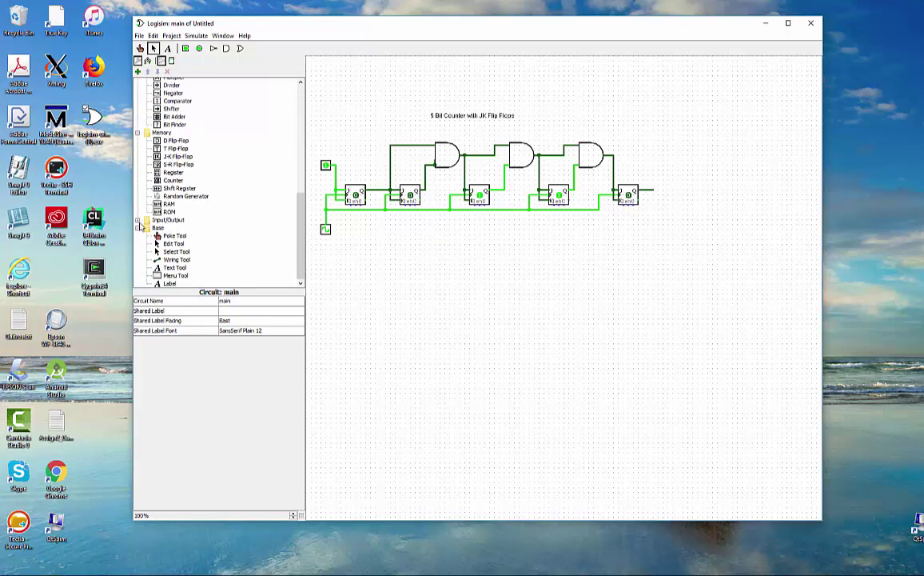
{"action": "left_click", "coordinate": [138, 220]}
{"action": "left_click", "coordinate": [168, 252]}
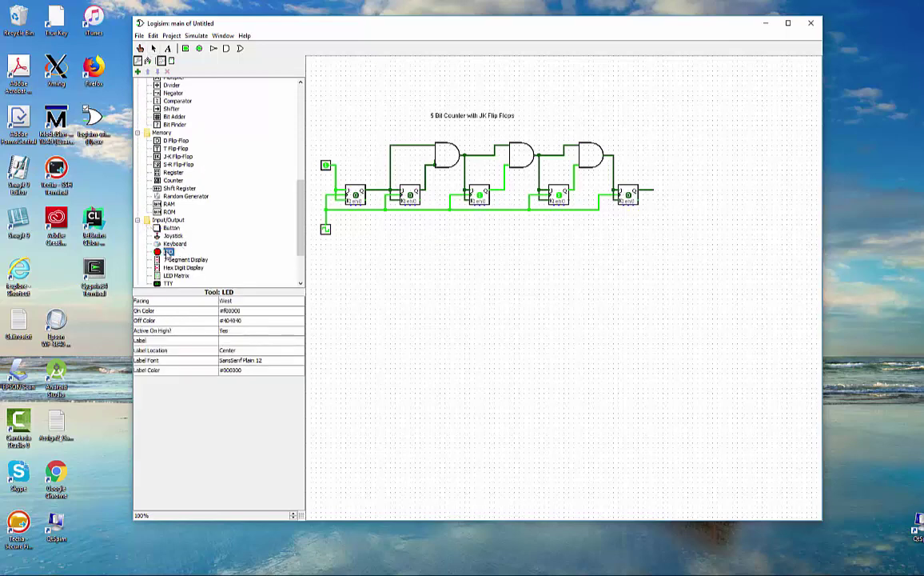
{"action": "left_click", "coordinate": [554, 278]}
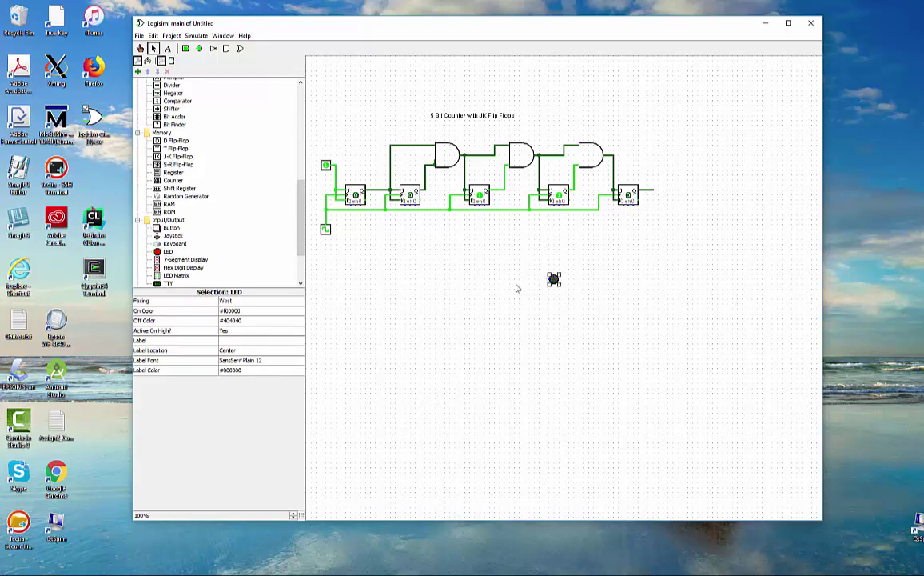
Step: Wire the first flip-flop's Q output down to the LED and set the LED to face North
{"action": "left_click_drag", "start_coordinate": [374, 193], "coordinate": [554, 278]}
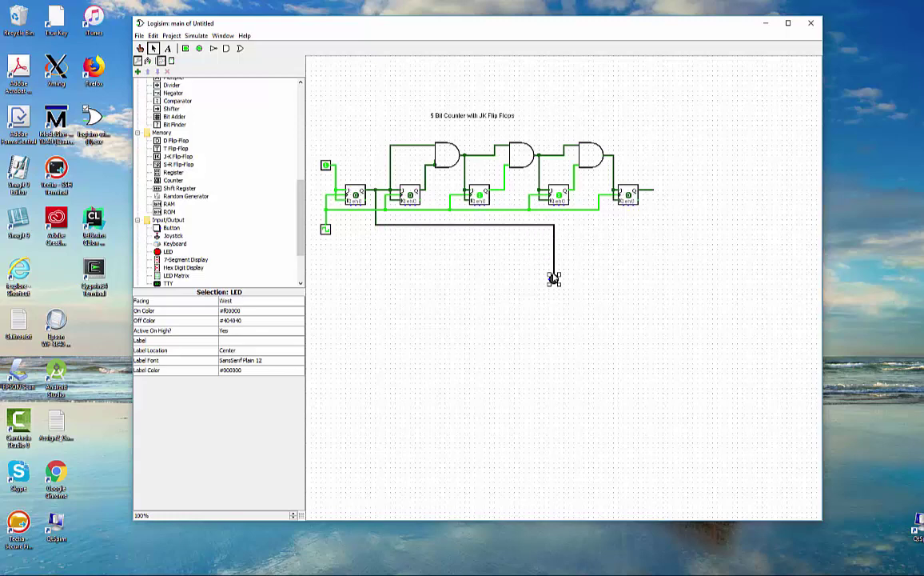
{"action": "left_click", "coordinate": [228, 302]}
{"action": "left_click", "coordinate": [231, 309]}
{"action": "left_click_drag", "start_coordinate": [550, 288], "coordinate": [555, 279]}
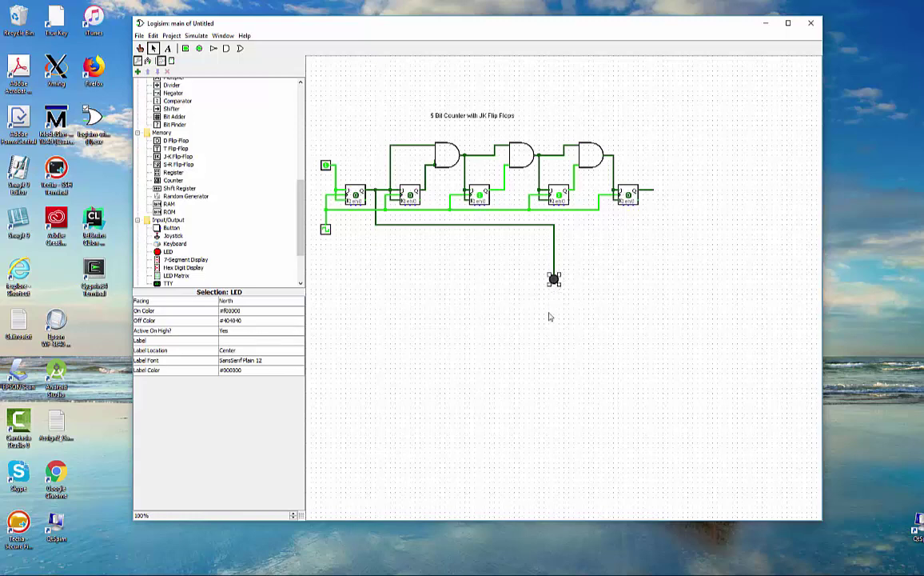
Step: Set the wired LED's label location to South and its label to "1 Bit"
{"action": "left_click", "coordinate": [251, 343]}
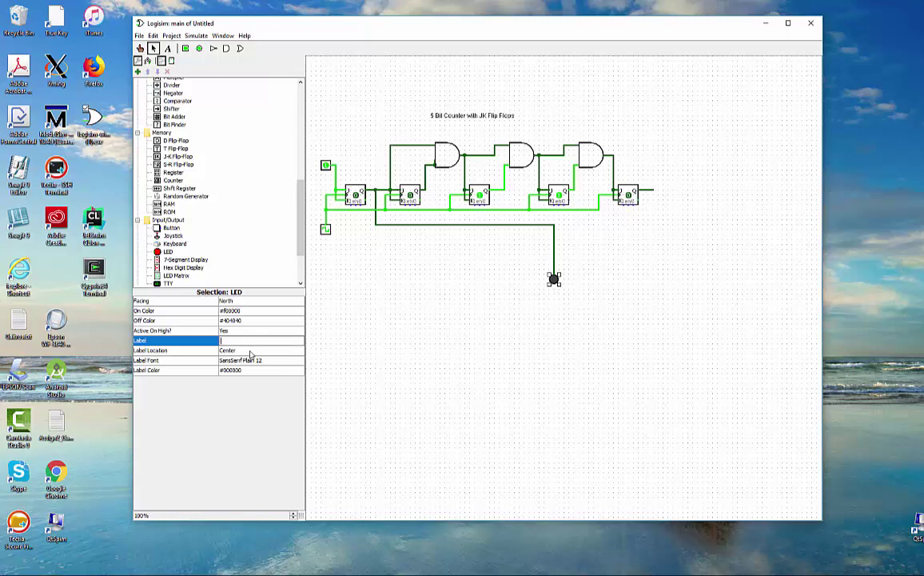
{"action": "left_click", "coordinate": [250, 352]}
{"action": "left_click", "coordinate": [244, 376]}
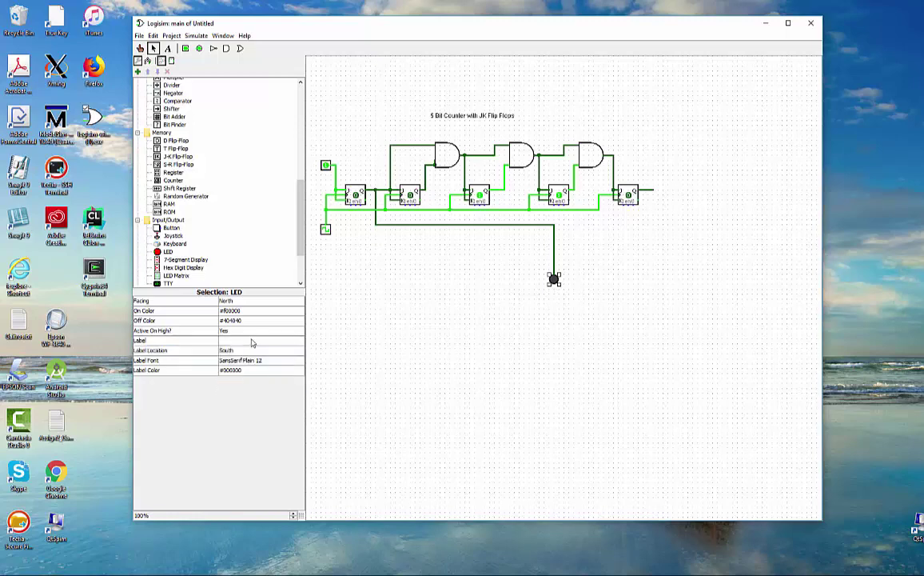
{"action": "left_click", "coordinate": [251, 340]}
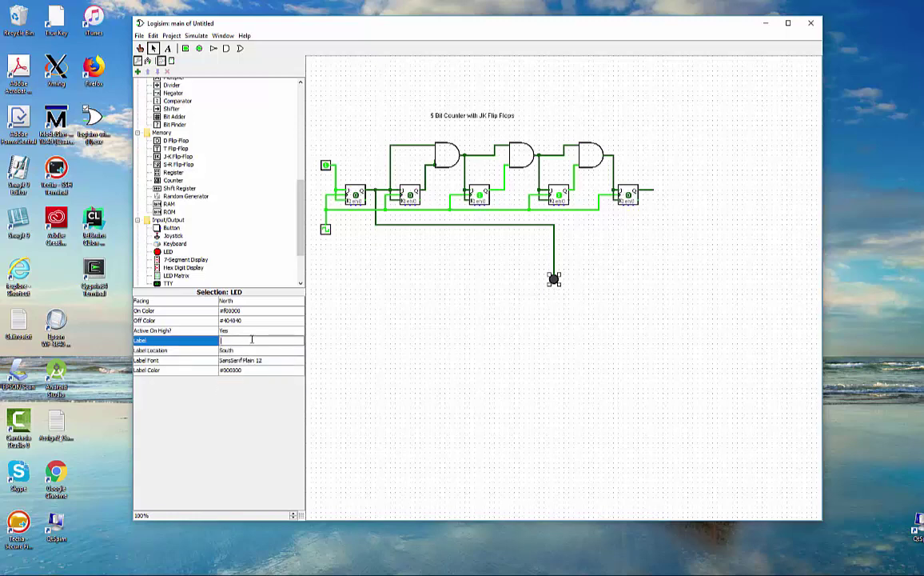
{"action": "type", "text": "1 Bit"}
{"action": "key", "text": "Return"}
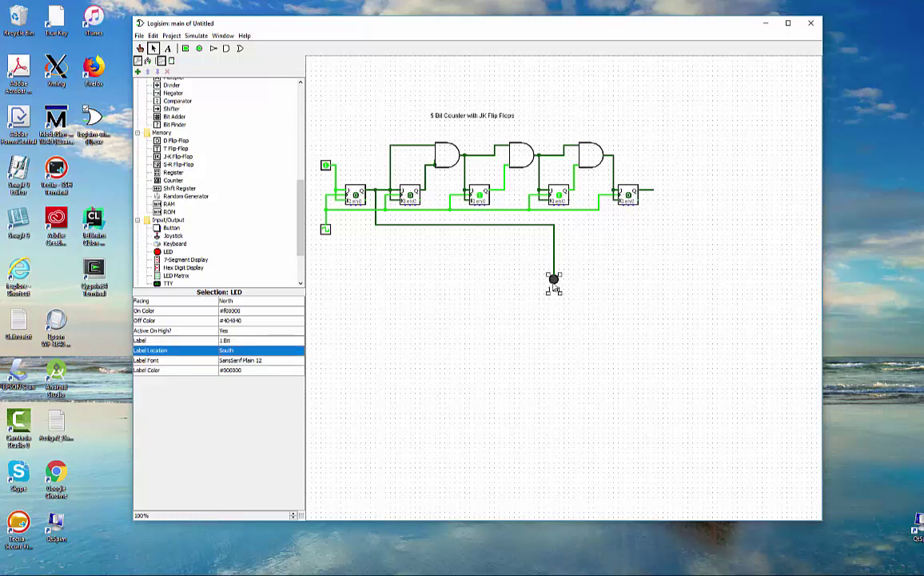
Step: Duplicate the 1 Bit LED four times, placing the copies in an evenly spaced row to the left of the original
{"action": "left_click", "coordinate": [554, 290]}
{"action": "left_click", "coordinate": [559, 290]}
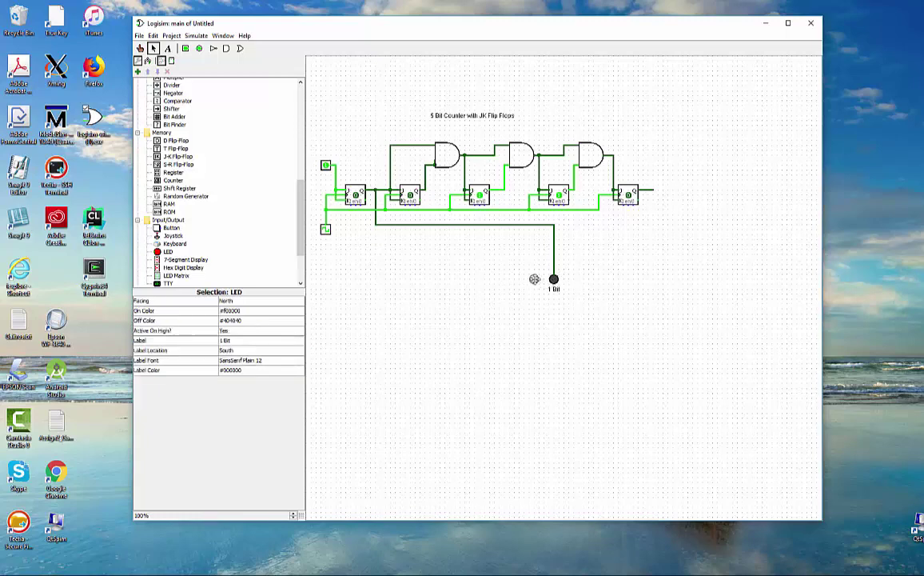
{"action": "left_click", "coordinate": [534, 279]}
{"action": "left_click", "coordinate": [479, 312]}
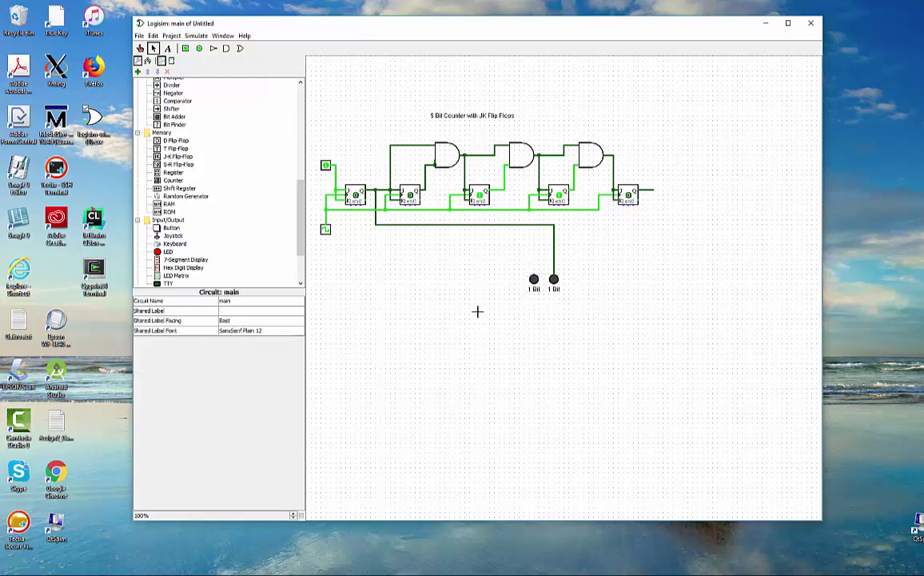
{"action": "left_click", "coordinate": [554, 279]}
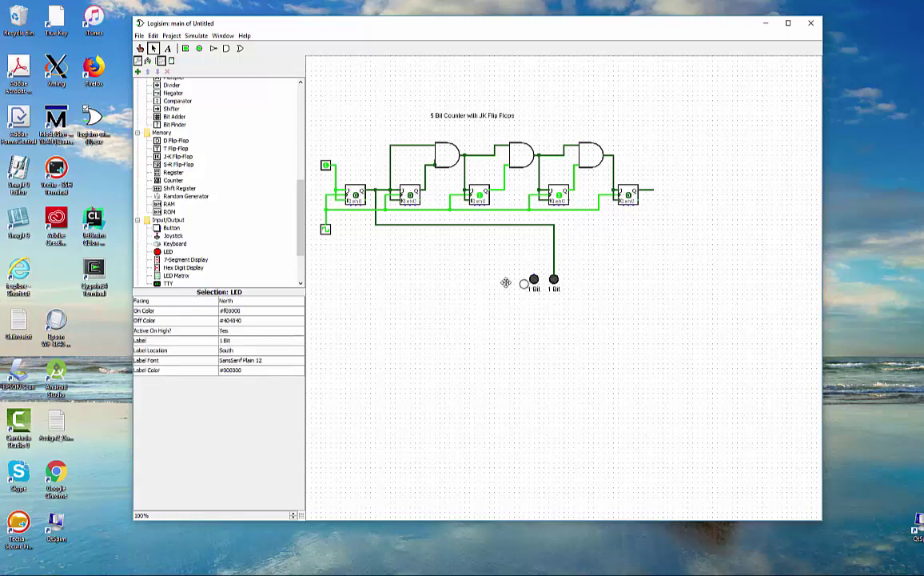
{"action": "left_click", "coordinate": [514, 279]}
{"action": "left_click", "coordinate": [519, 324]}
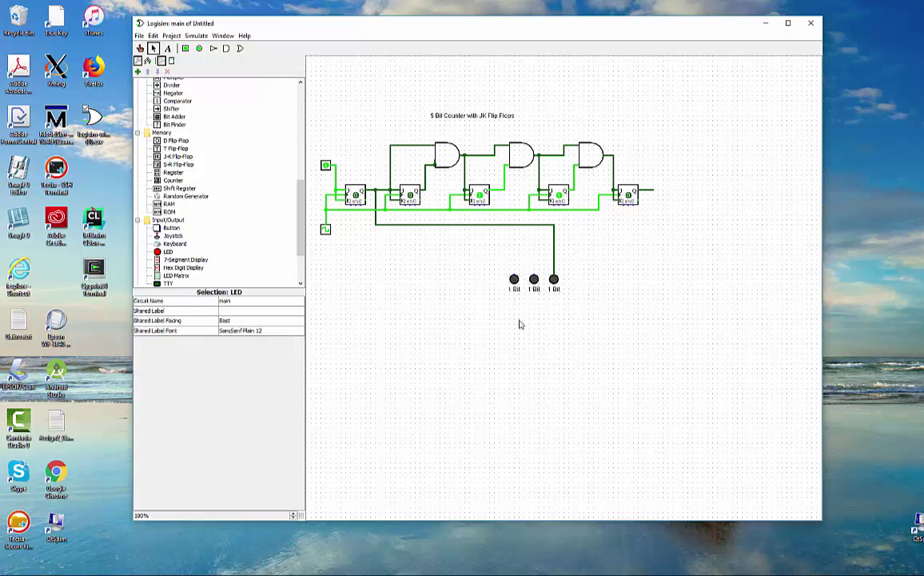
{"action": "left_click", "coordinate": [554, 280]}
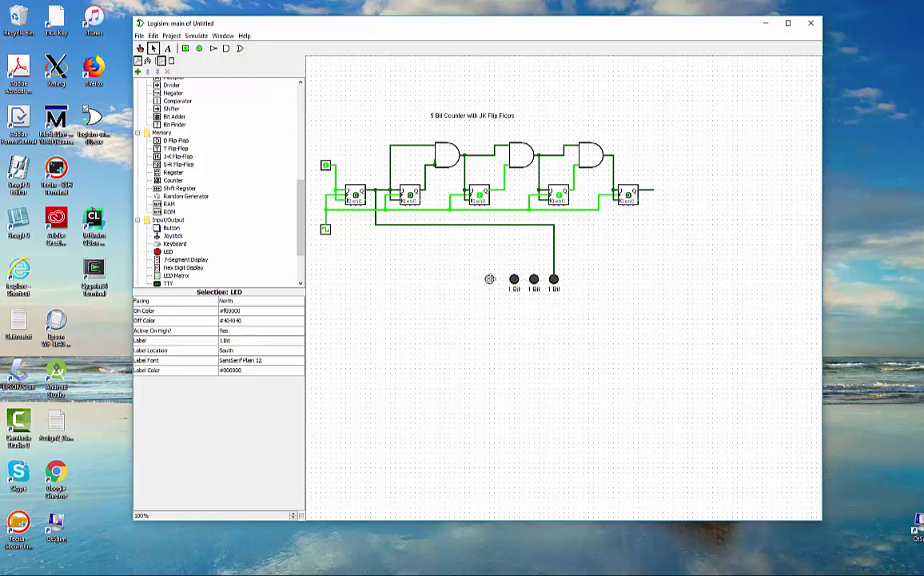
{"action": "left_click", "coordinate": [494, 280]}
{"action": "left_click", "coordinate": [518, 334]}
{"action": "left_click", "coordinate": [554, 279]}
{"action": "key", "text": "ctrl+1"}
Step: Label the second LED from the right "2 Bit" and the middle LED "4 Bit"
{"action": "left_click", "coordinate": [534, 279]}
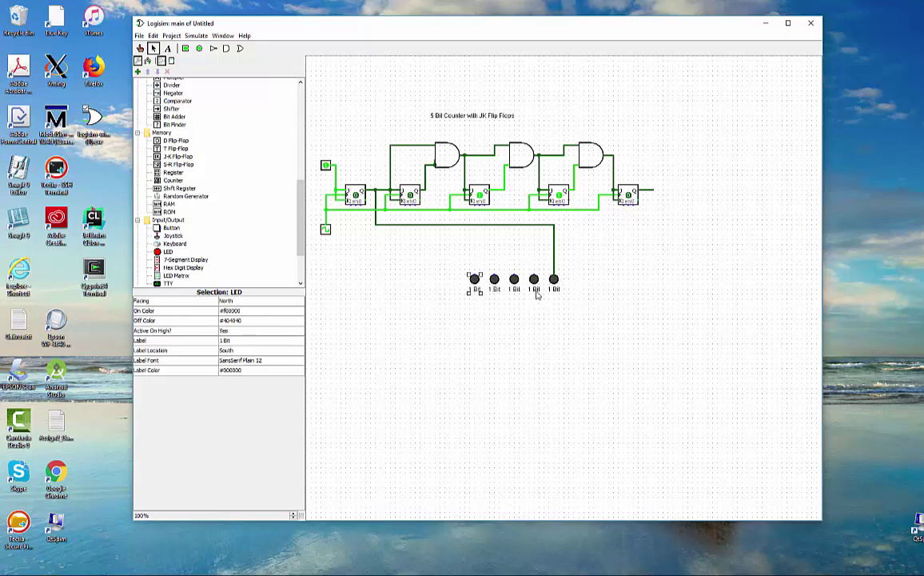
{"action": "left_click", "coordinate": [236, 340]}
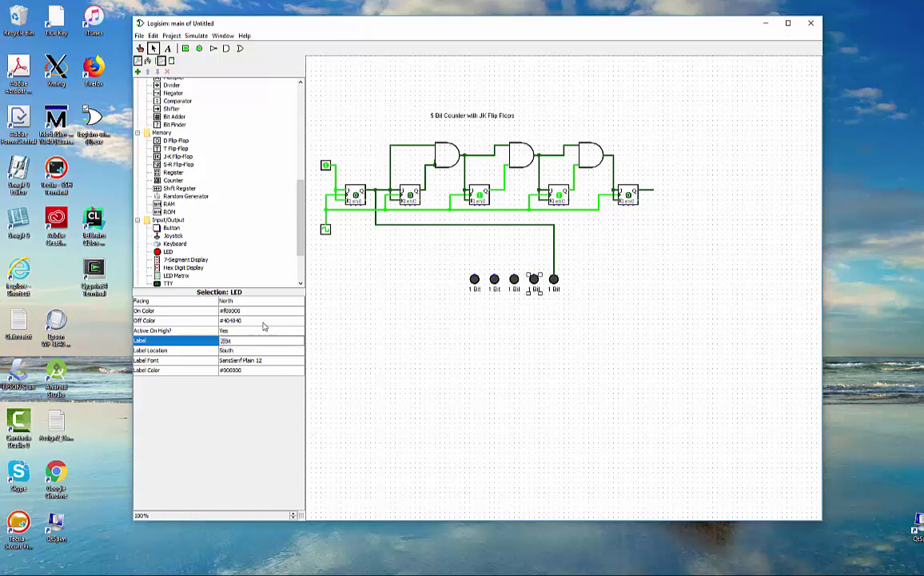
{"action": "type", "text": "2 Bit"}
{"action": "key", "text": "Return"}
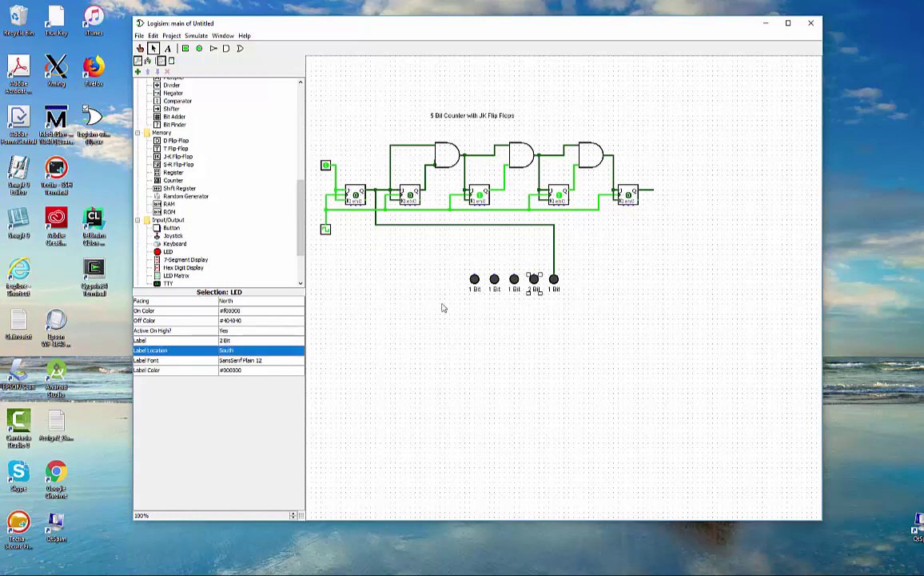
{"action": "left_click", "coordinate": [514, 279]}
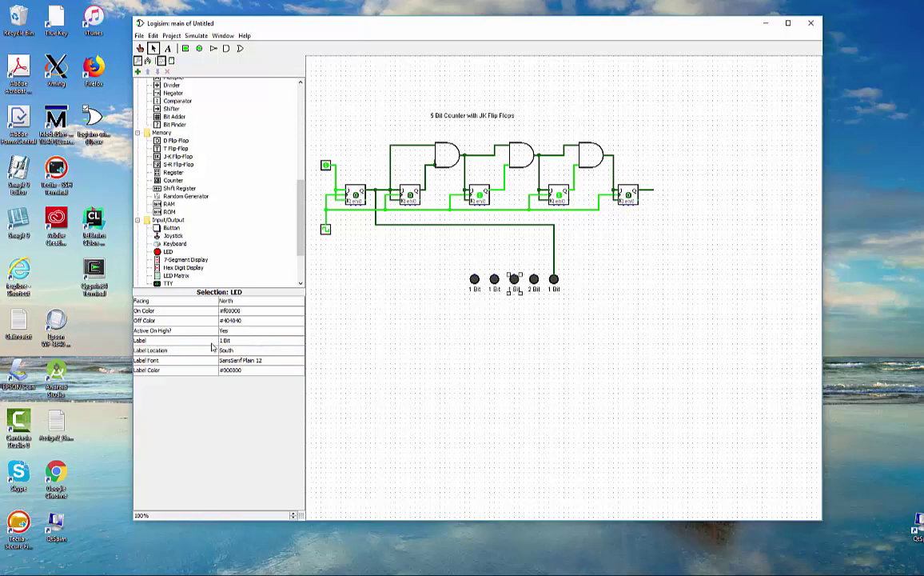
{"action": "left_click", "coordinate": [237, 339]}
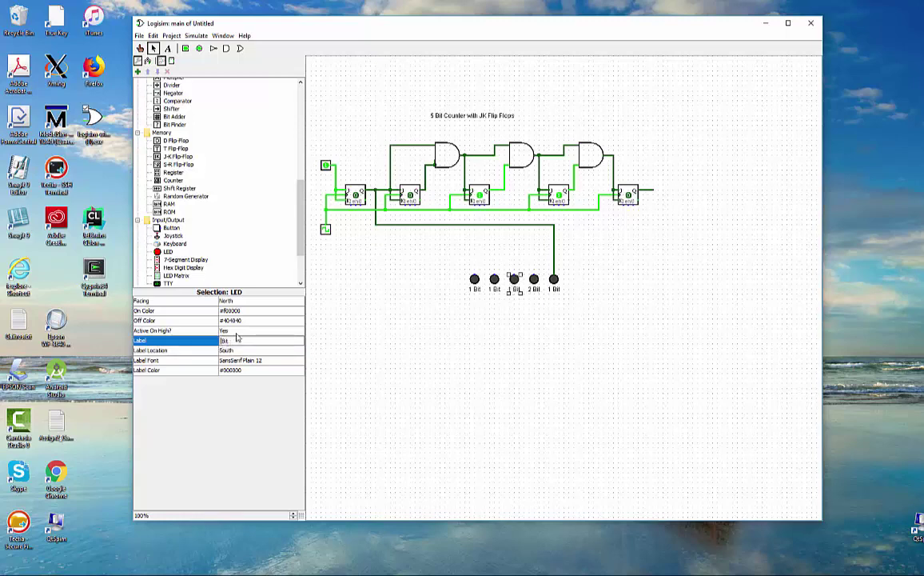
{"action": "key", "text": "Return"}
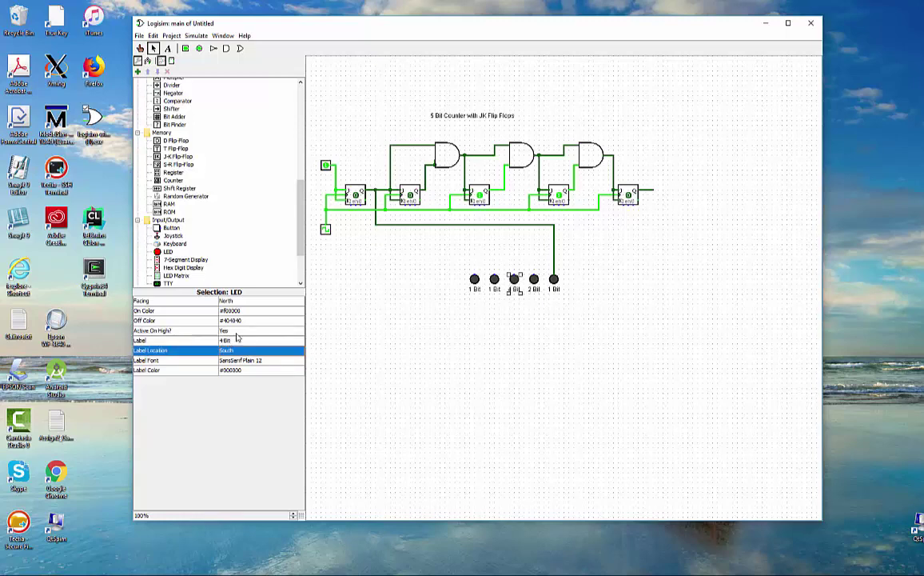
Step: Label the fourth LED from the right "8 Bit" and the leftmost LED "16 Bit"
{"action": "left_click", "coordinate": [494, 282]}
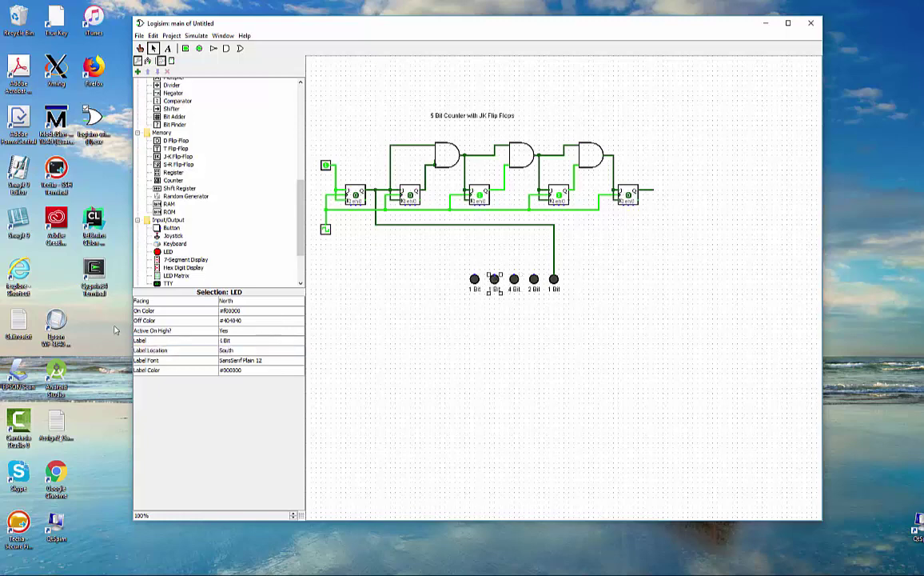
{"action": "left_click", "coordinate": [235, 340]}
{"action": "type", "text": "8 Bit"}
{"action": "key", "text": "Return"}
{"action": "left_click", "coordinate": [474, 279]}
{"action": "left_click", "coordinate": [222, 341]}
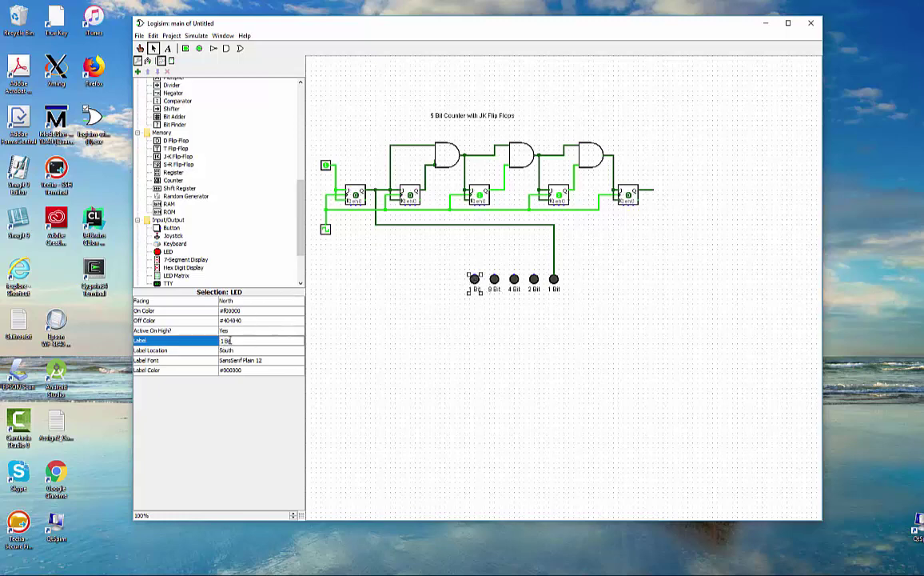
{"action": "key", "text": "BackSpace"}
{"action": "key", "text": "BackSpace"}
{"action": "type", "text": "16"}
{"action": "key", "text": "Return"}
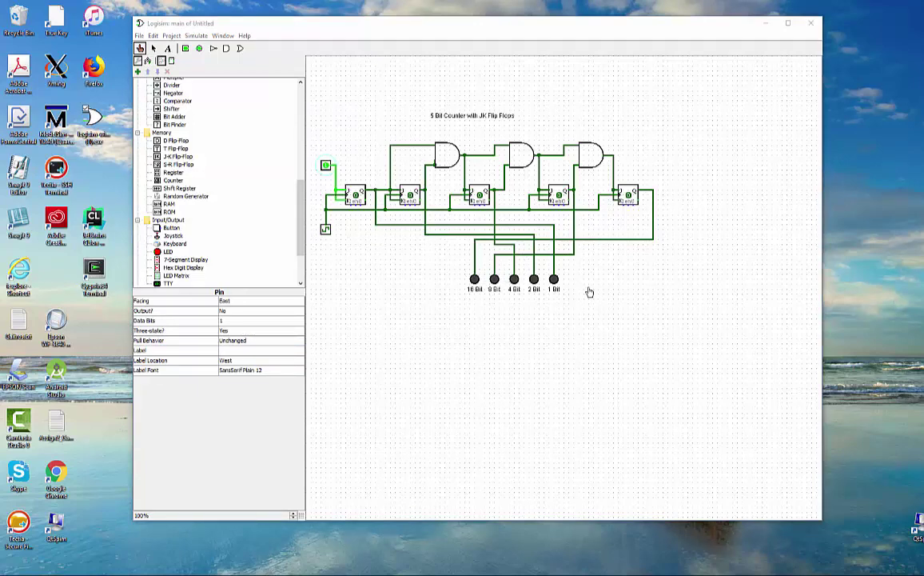
Step: Poke the clock once, and enable automatic clock ticks to run the counter on the five LEDs
{"action": "left_click", "coordinate": [326, 230]}
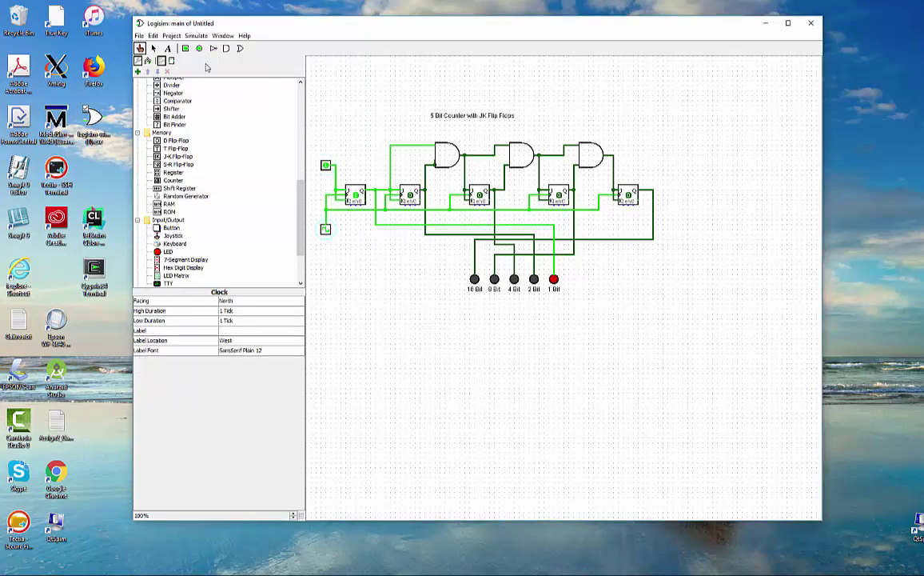
{"action": "left_click", "coordinate": [196, 36]}
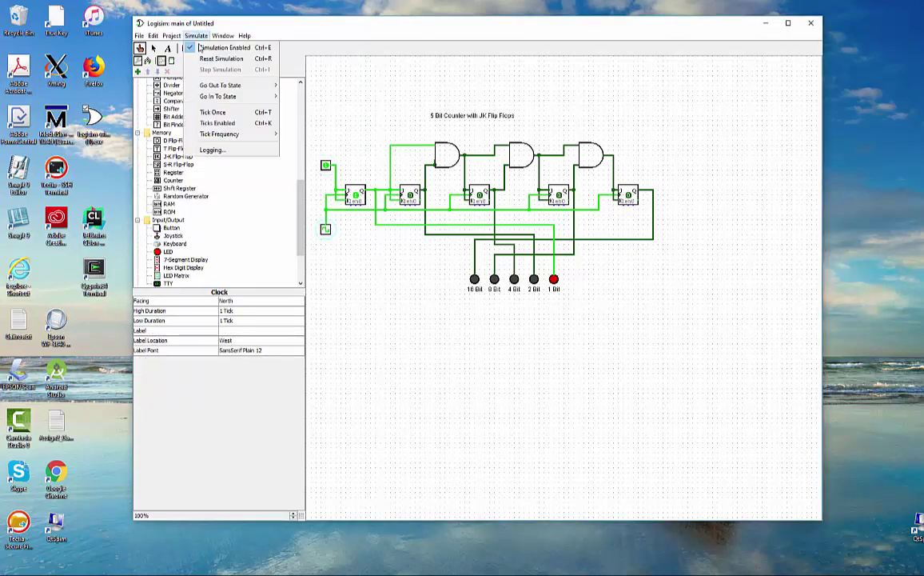
{"action": "left_click", "coordinate": [216, 125]}
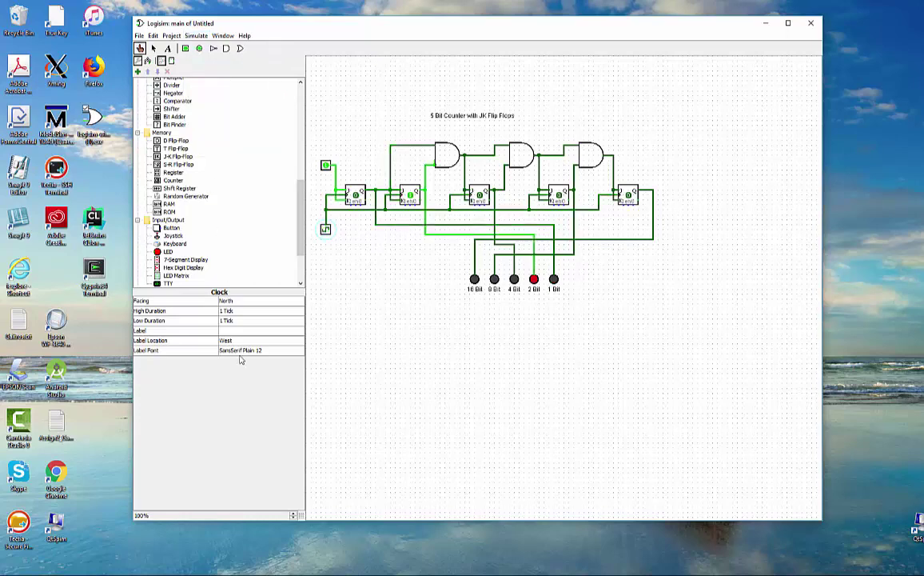